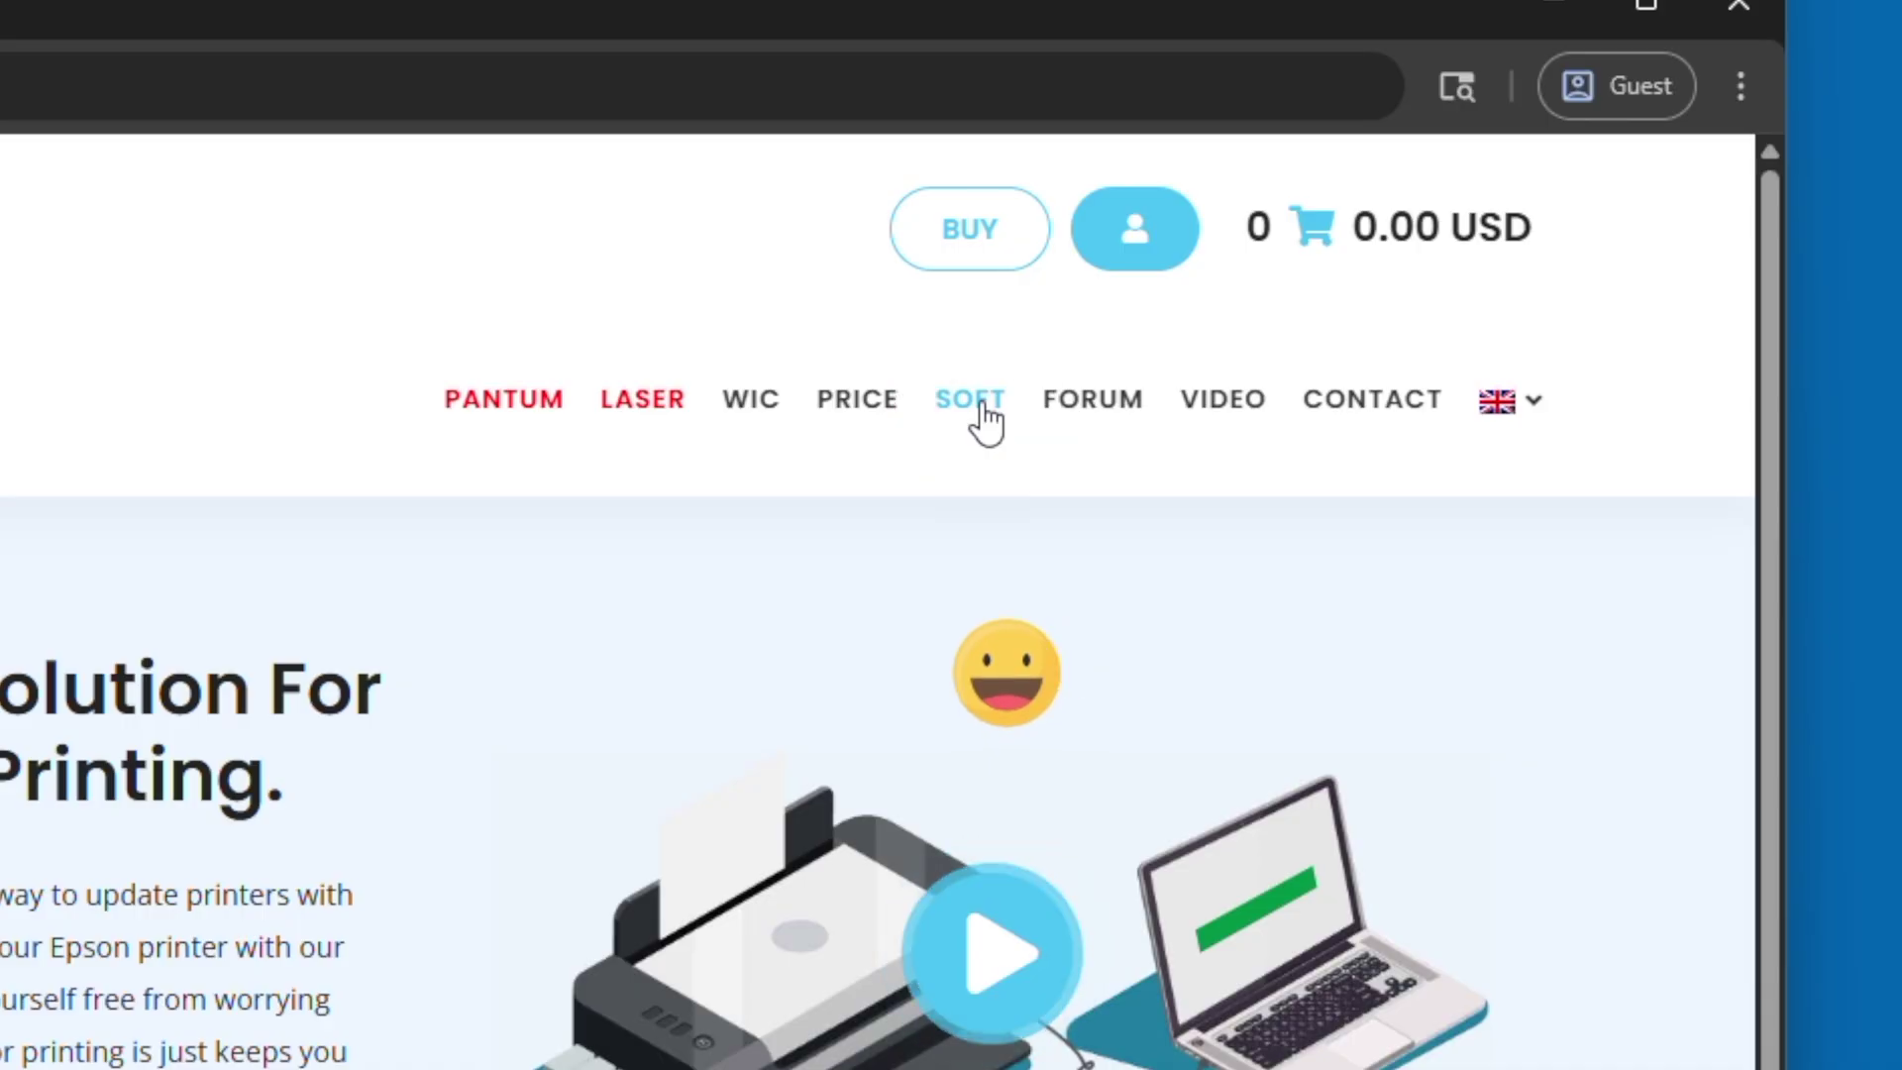
Download the XP-15000 / XP-15010 / EP-50V firmware from the SOFT page's printer table
{"action": "left_click", "coordinate": [971, 400]}
{"action": "scroll", "coordinate": [963, 704], "scroll_direction": "down", "scroll_amount": 10}
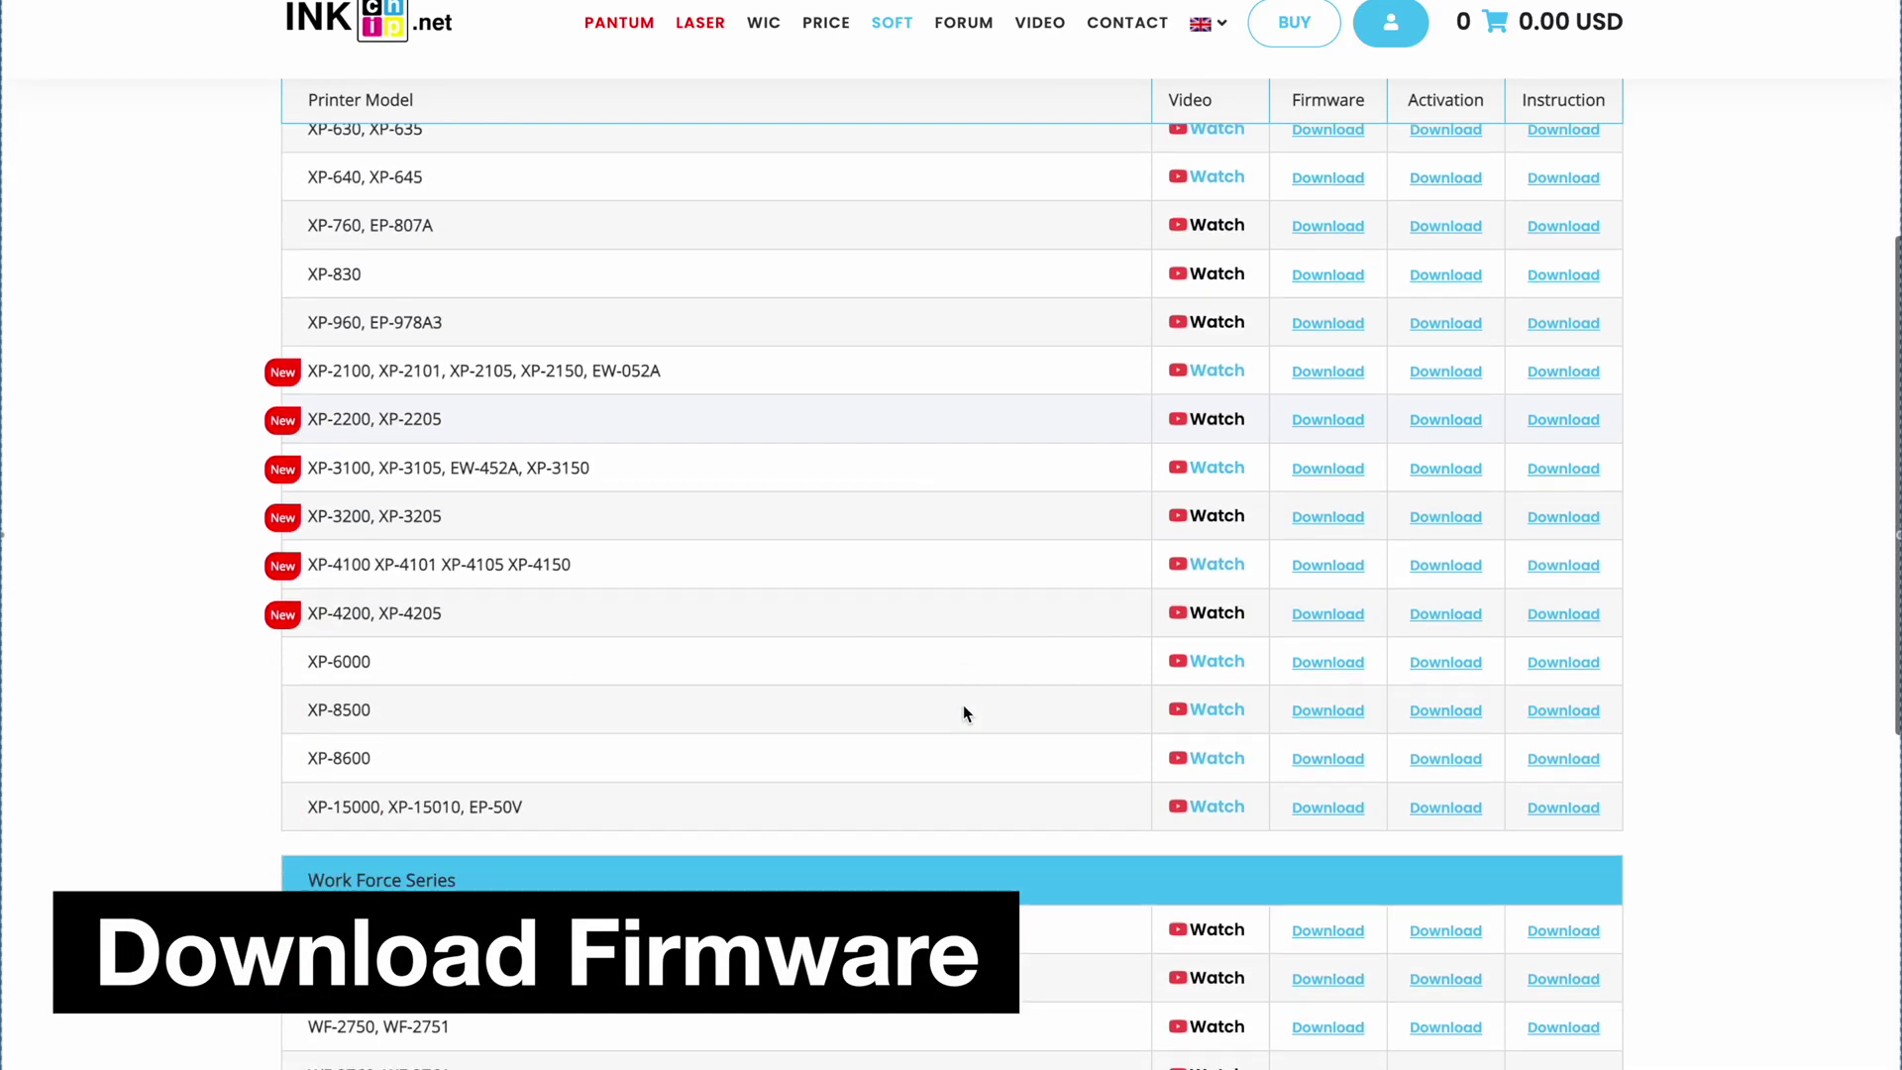
{"action": "scroll", "coordinate": [963, 704], "scroll_direction": "down", "scroll_amount": 3}
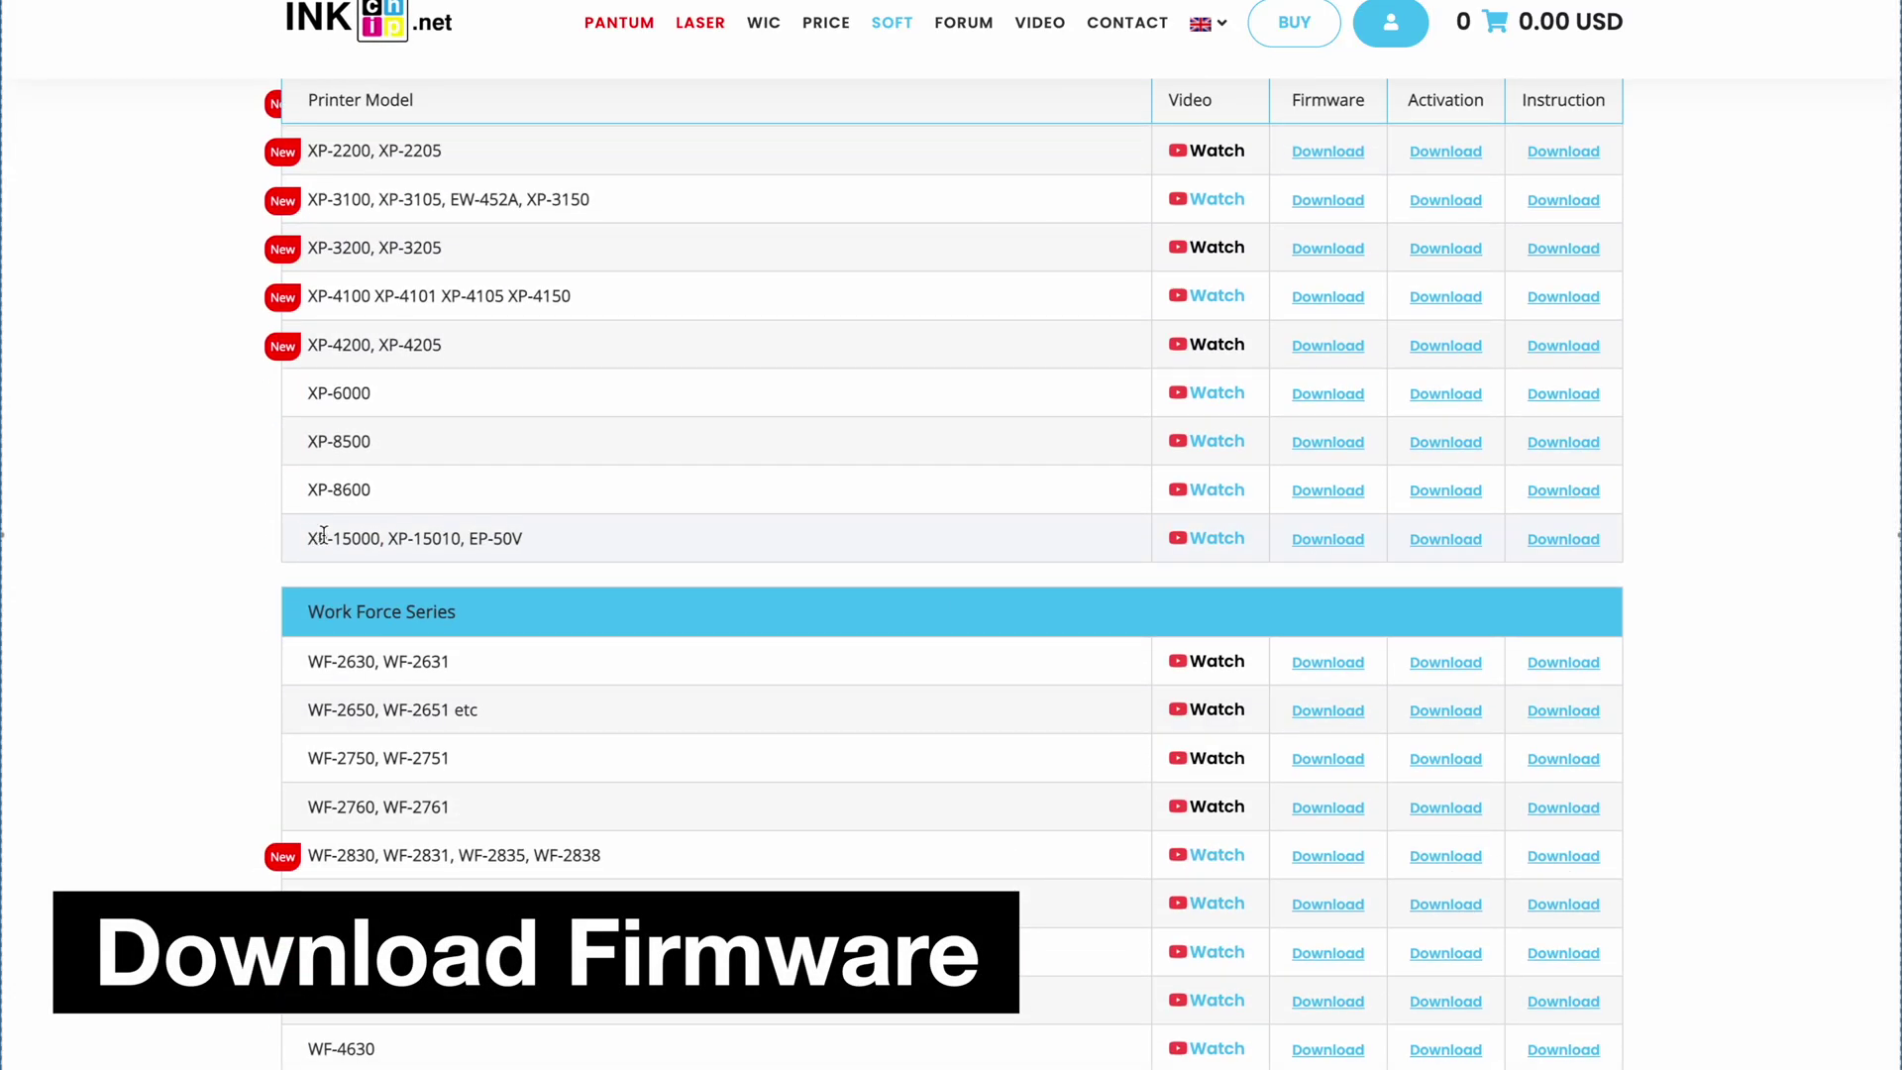
{"action": "left_click_drag", "start_coordinate": [323, 535], "coordinate": [393, 537]}
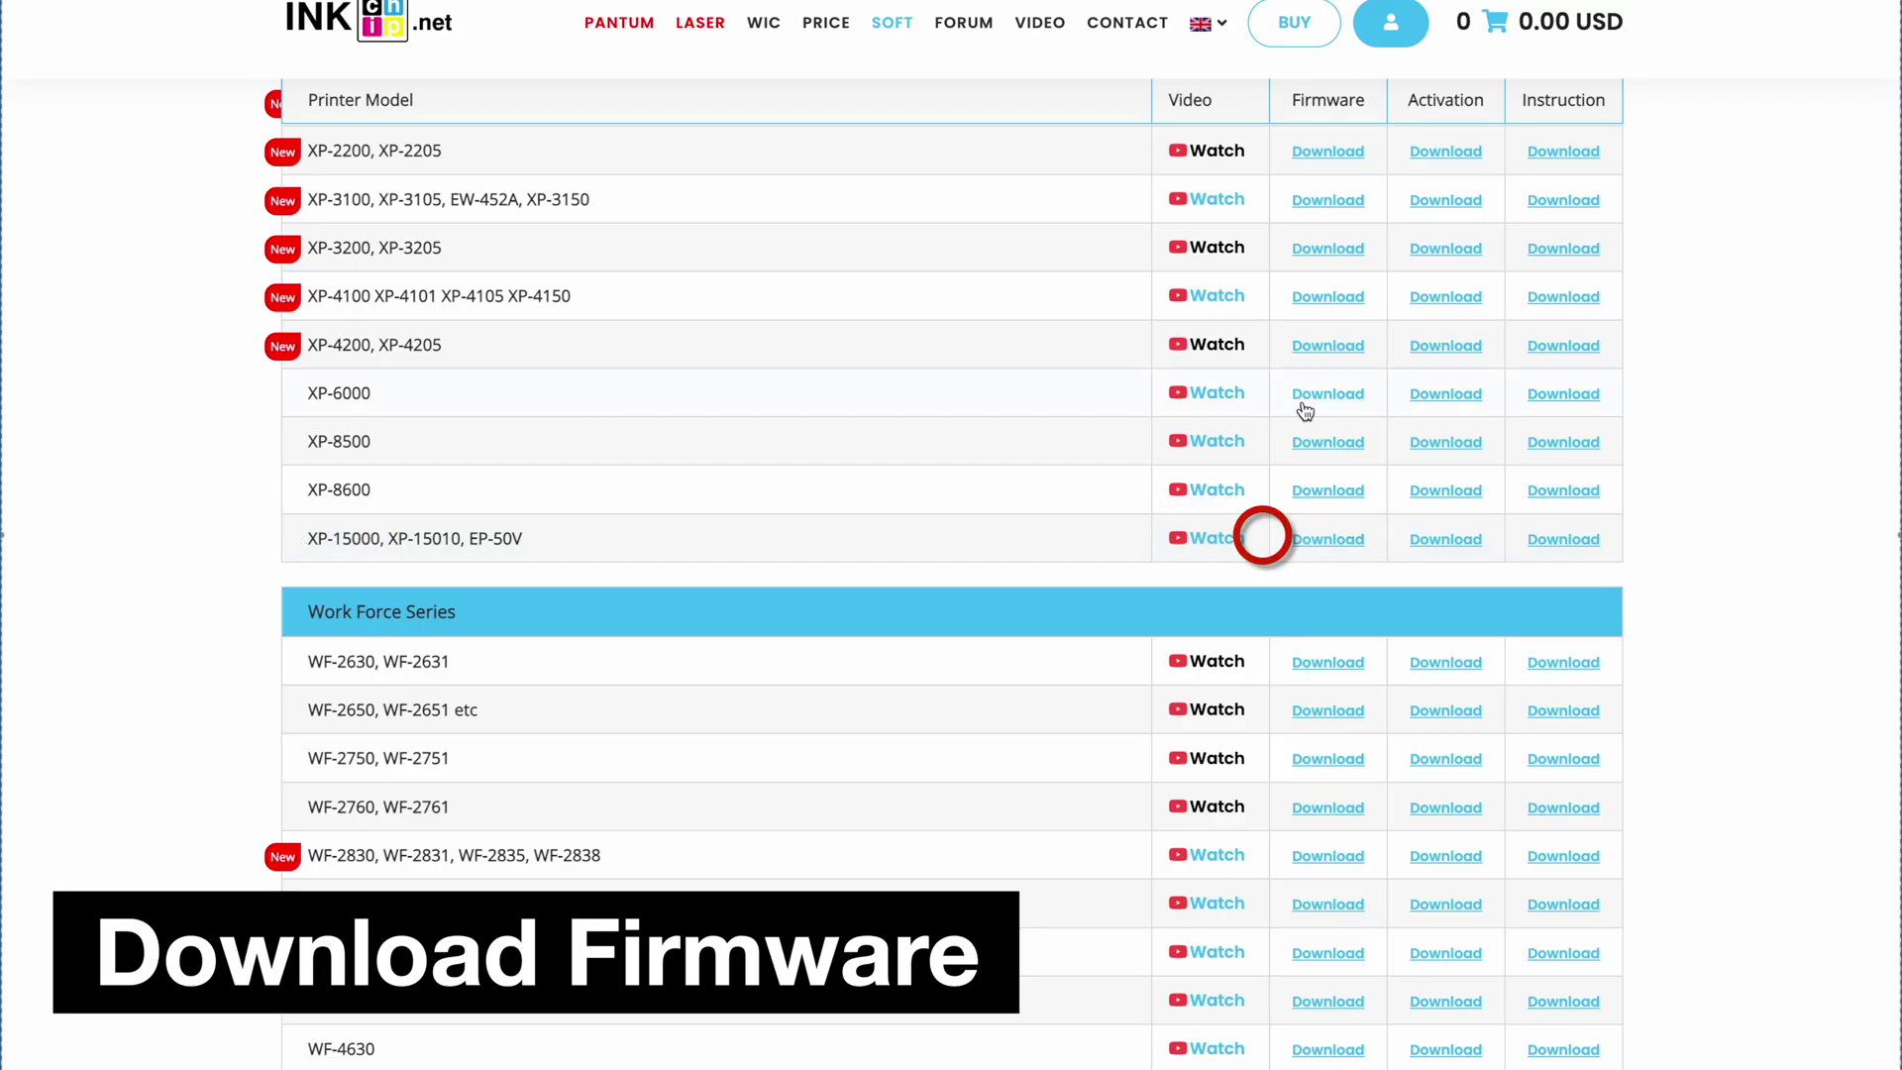
{"action": "left_click", "coordinate": [1323, 543]}
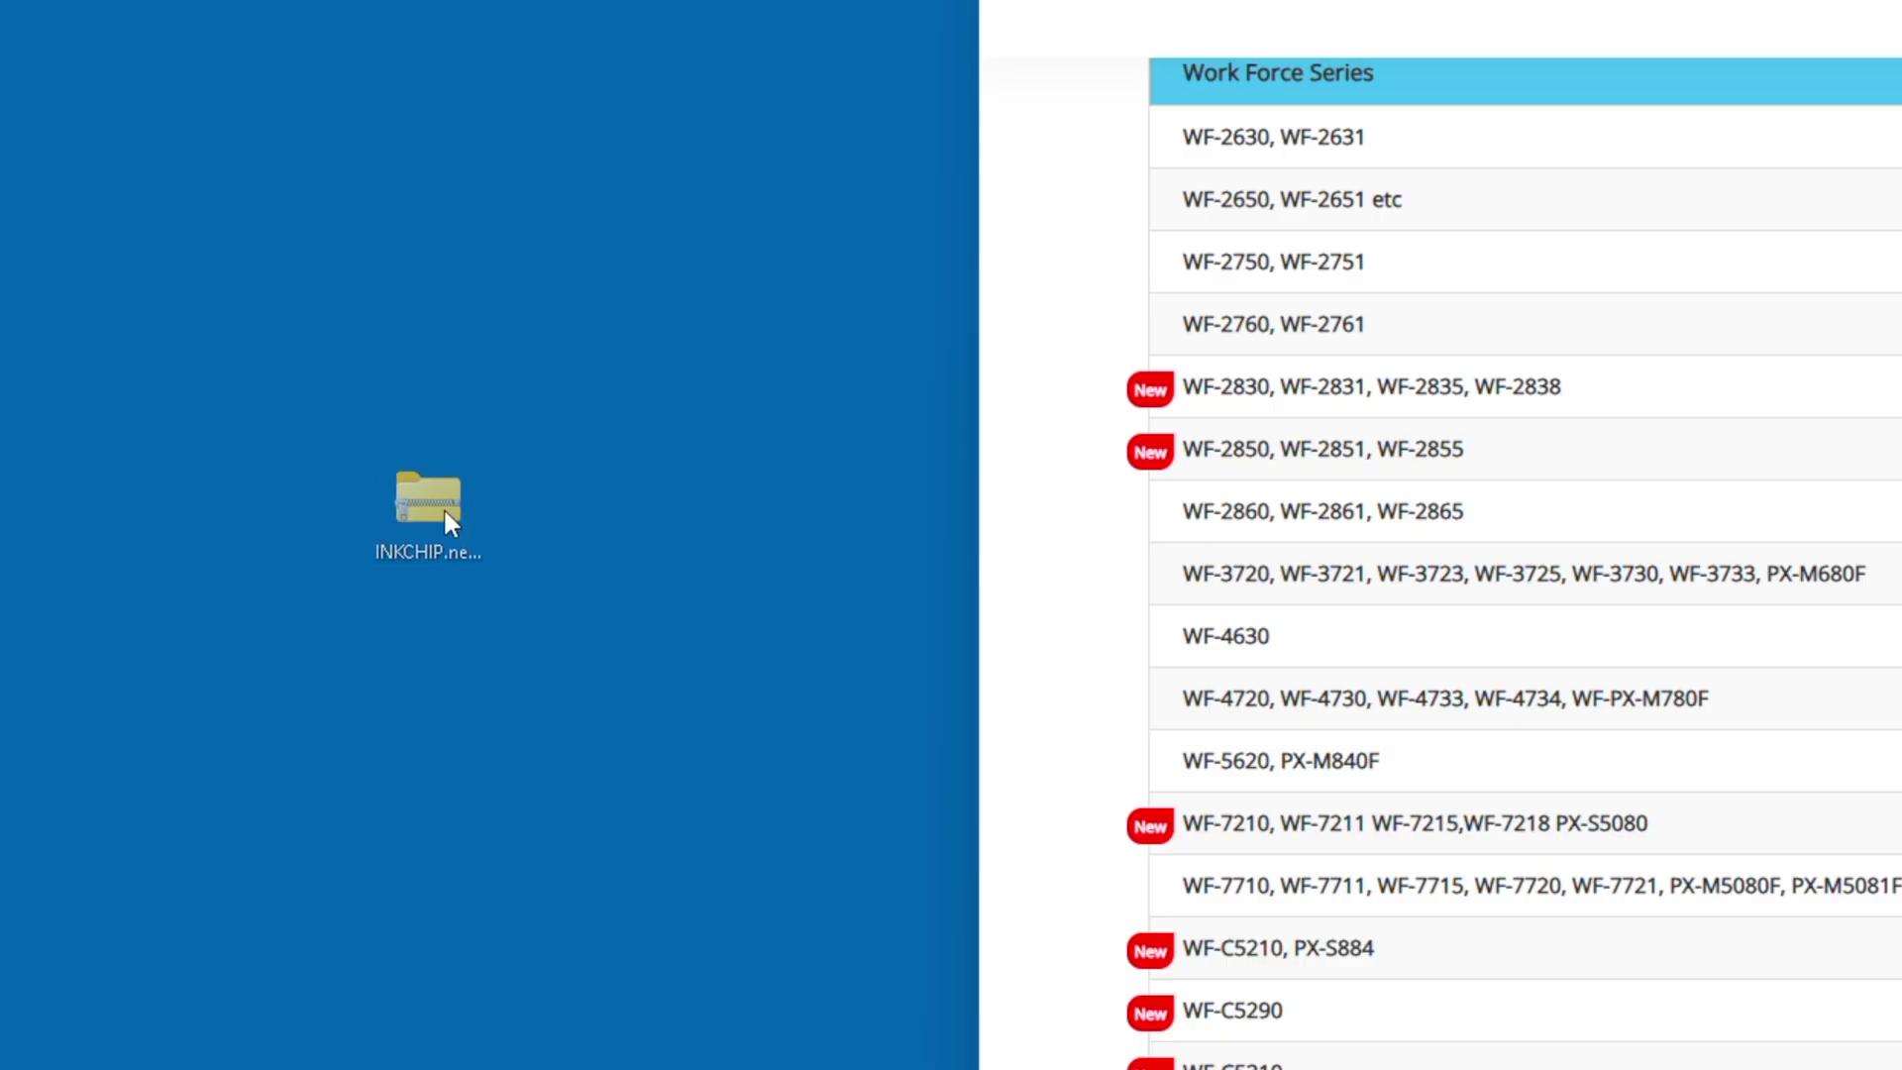
Place the downloaded firmware archive on the desktop and open its firmware folder
{"action": "left_click_drag", "start_coordinate": [443, 507], "coordinate": [408, 501]}
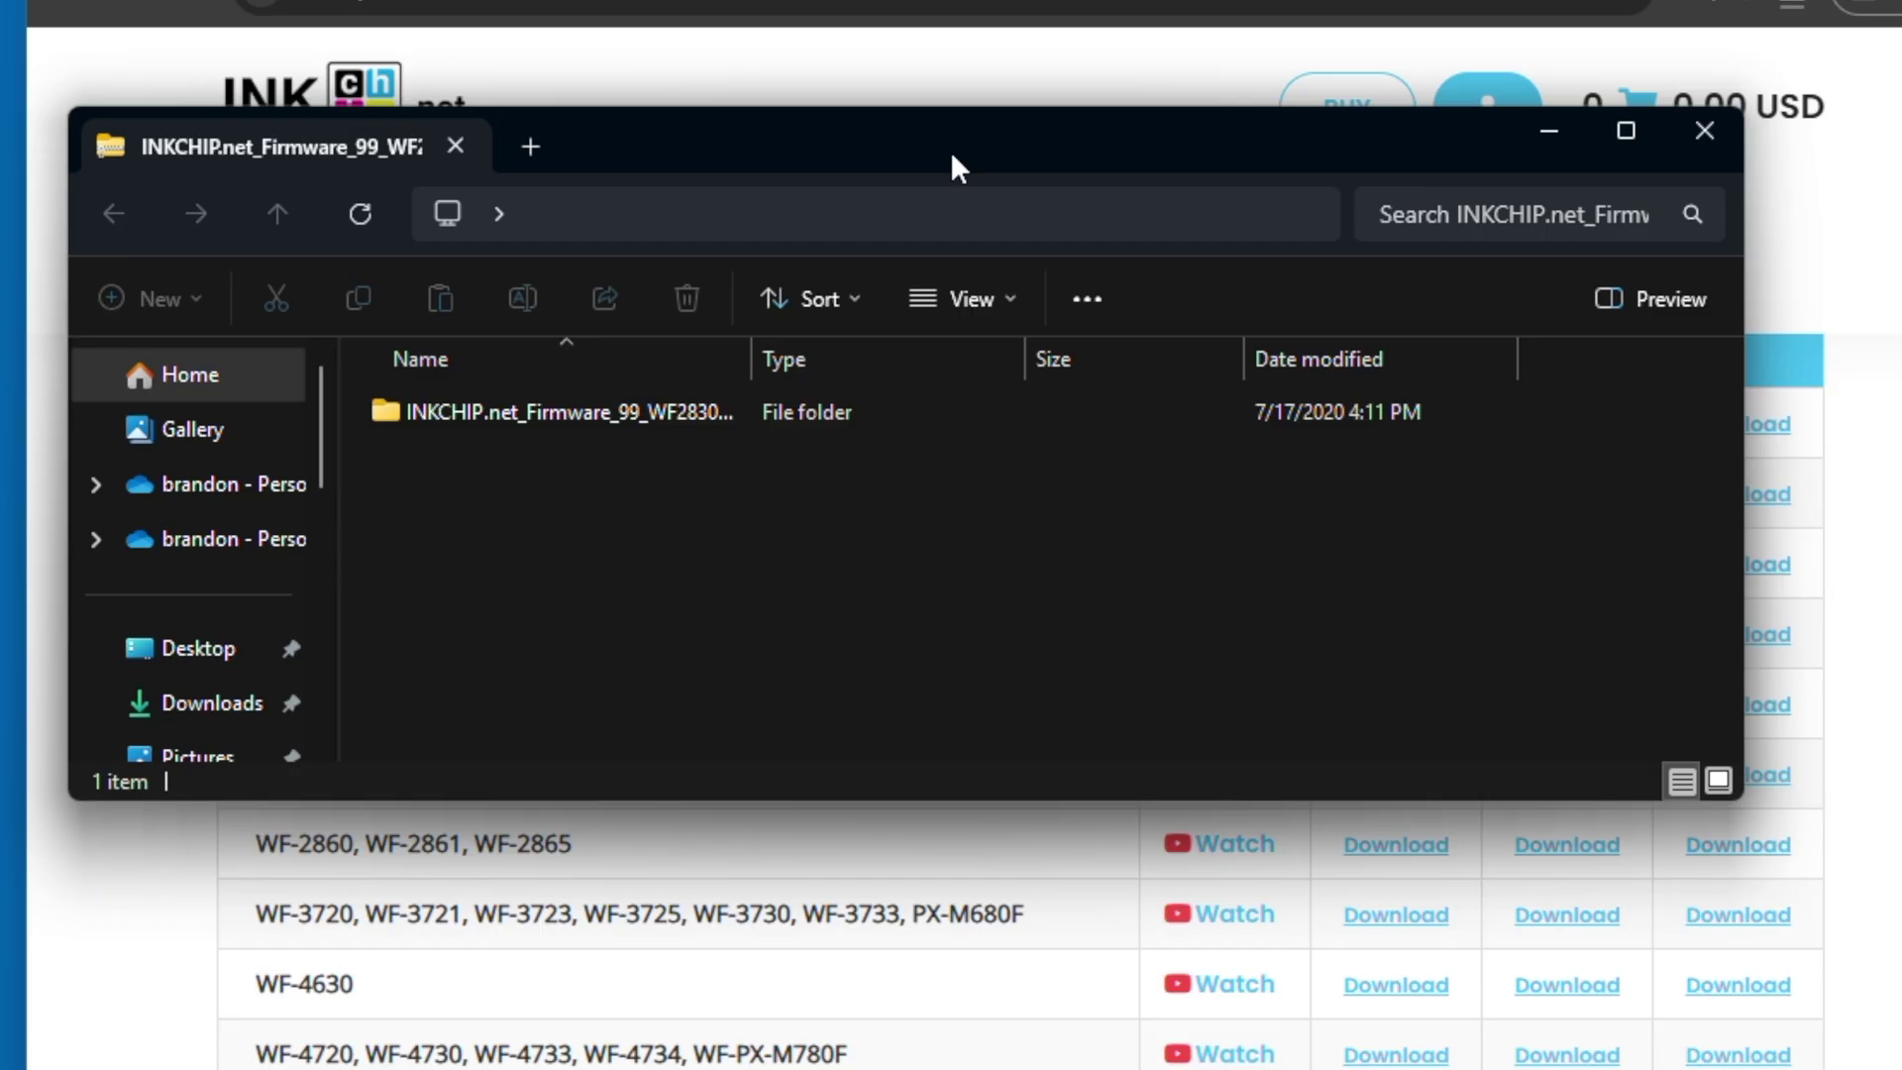
{"action": "double_click", "coordinate": [505, 432]}
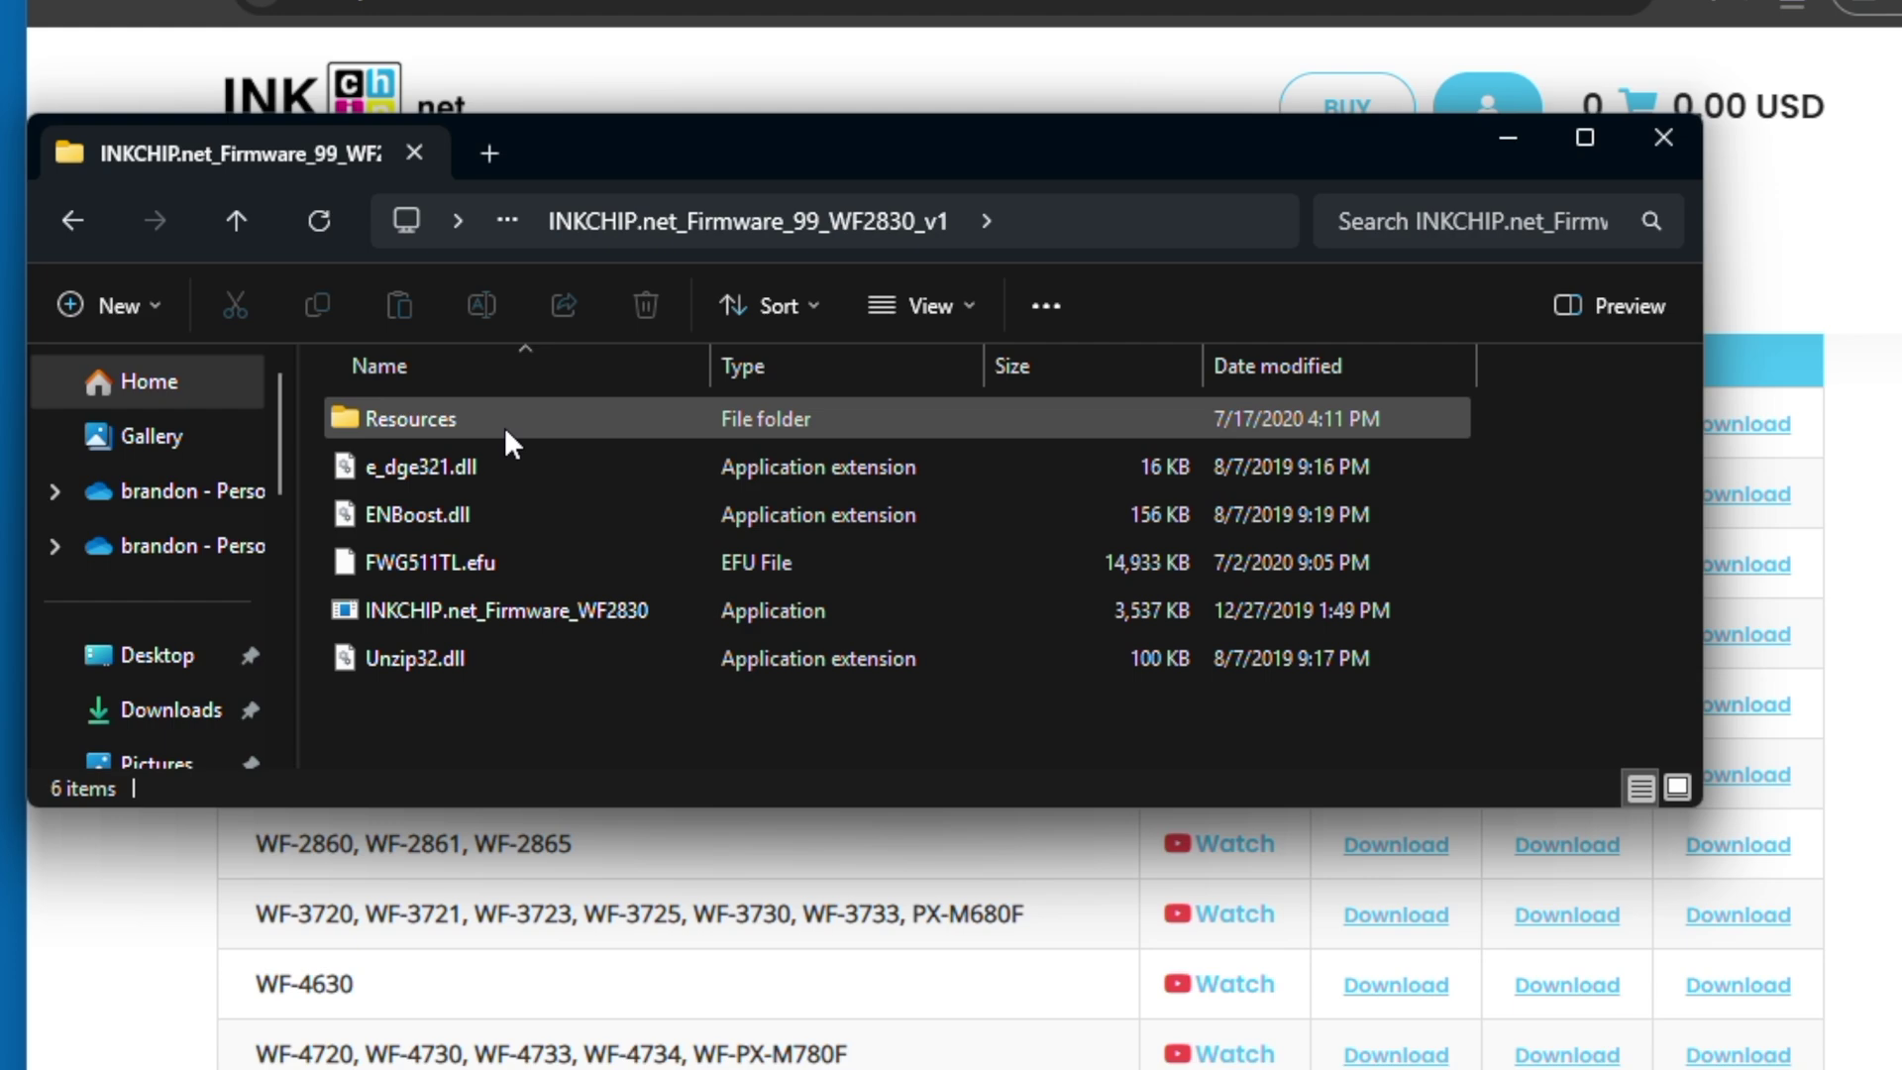
{"action": "double_click", "coordinate": [929, 602]}
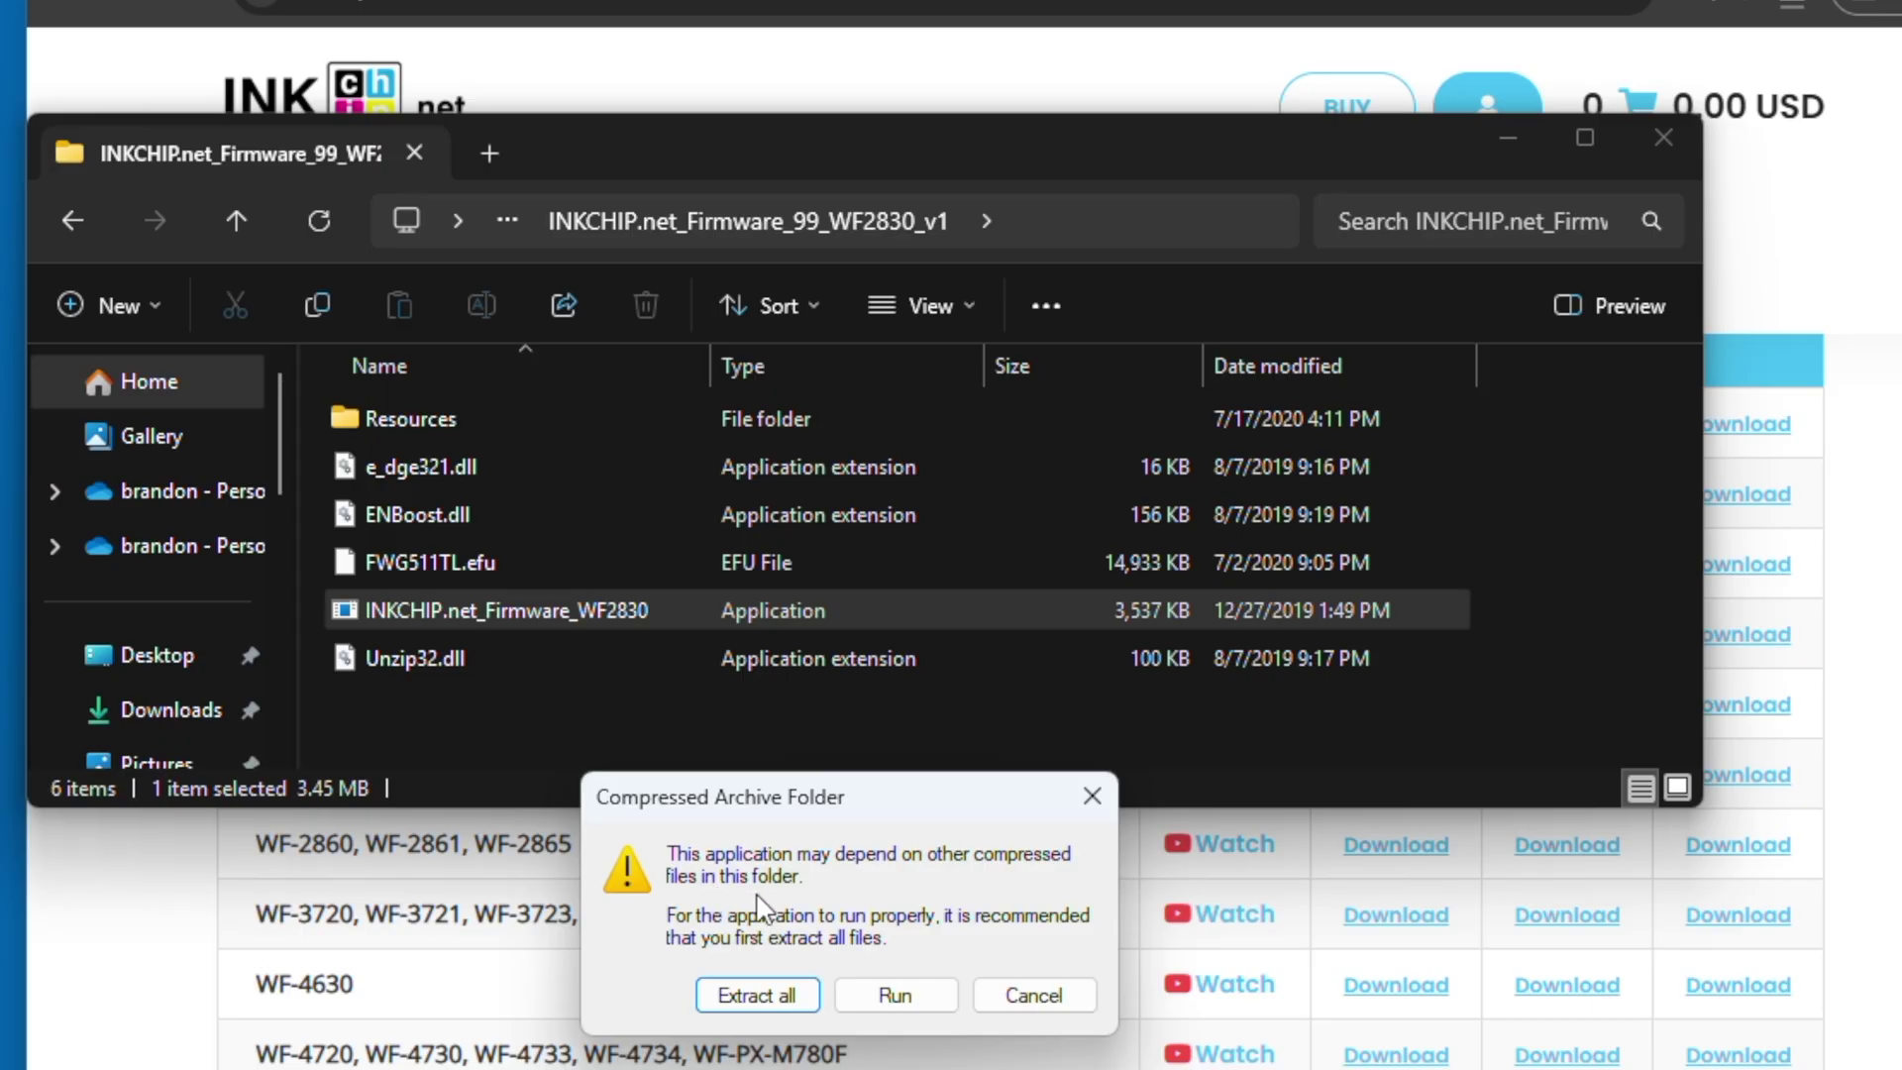
Extract the archive to the desktop and launch INKCHIP.net_Firmware_WF2830 from the extracted folder
{"action": "left_click", "coordinate": [808, 1007]}
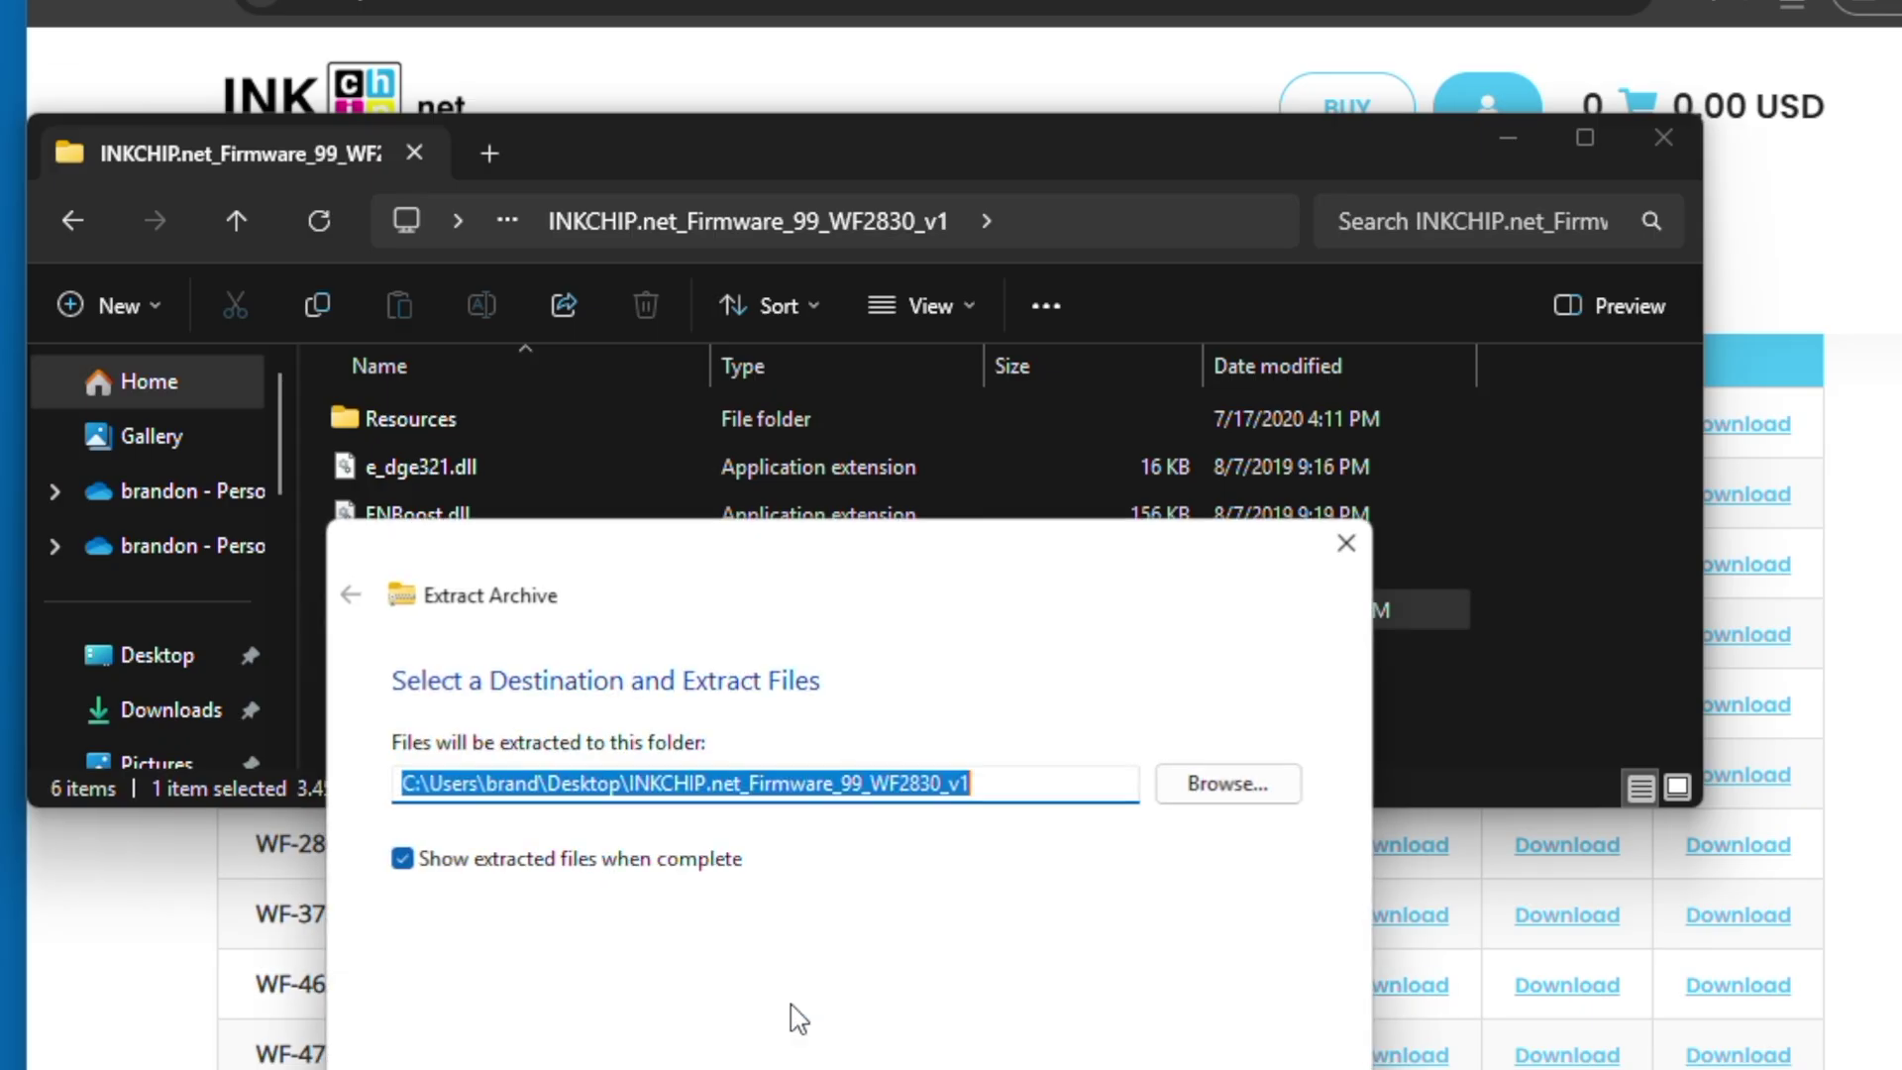
{"action": "left_click", "coordinate": [1137, 986]}
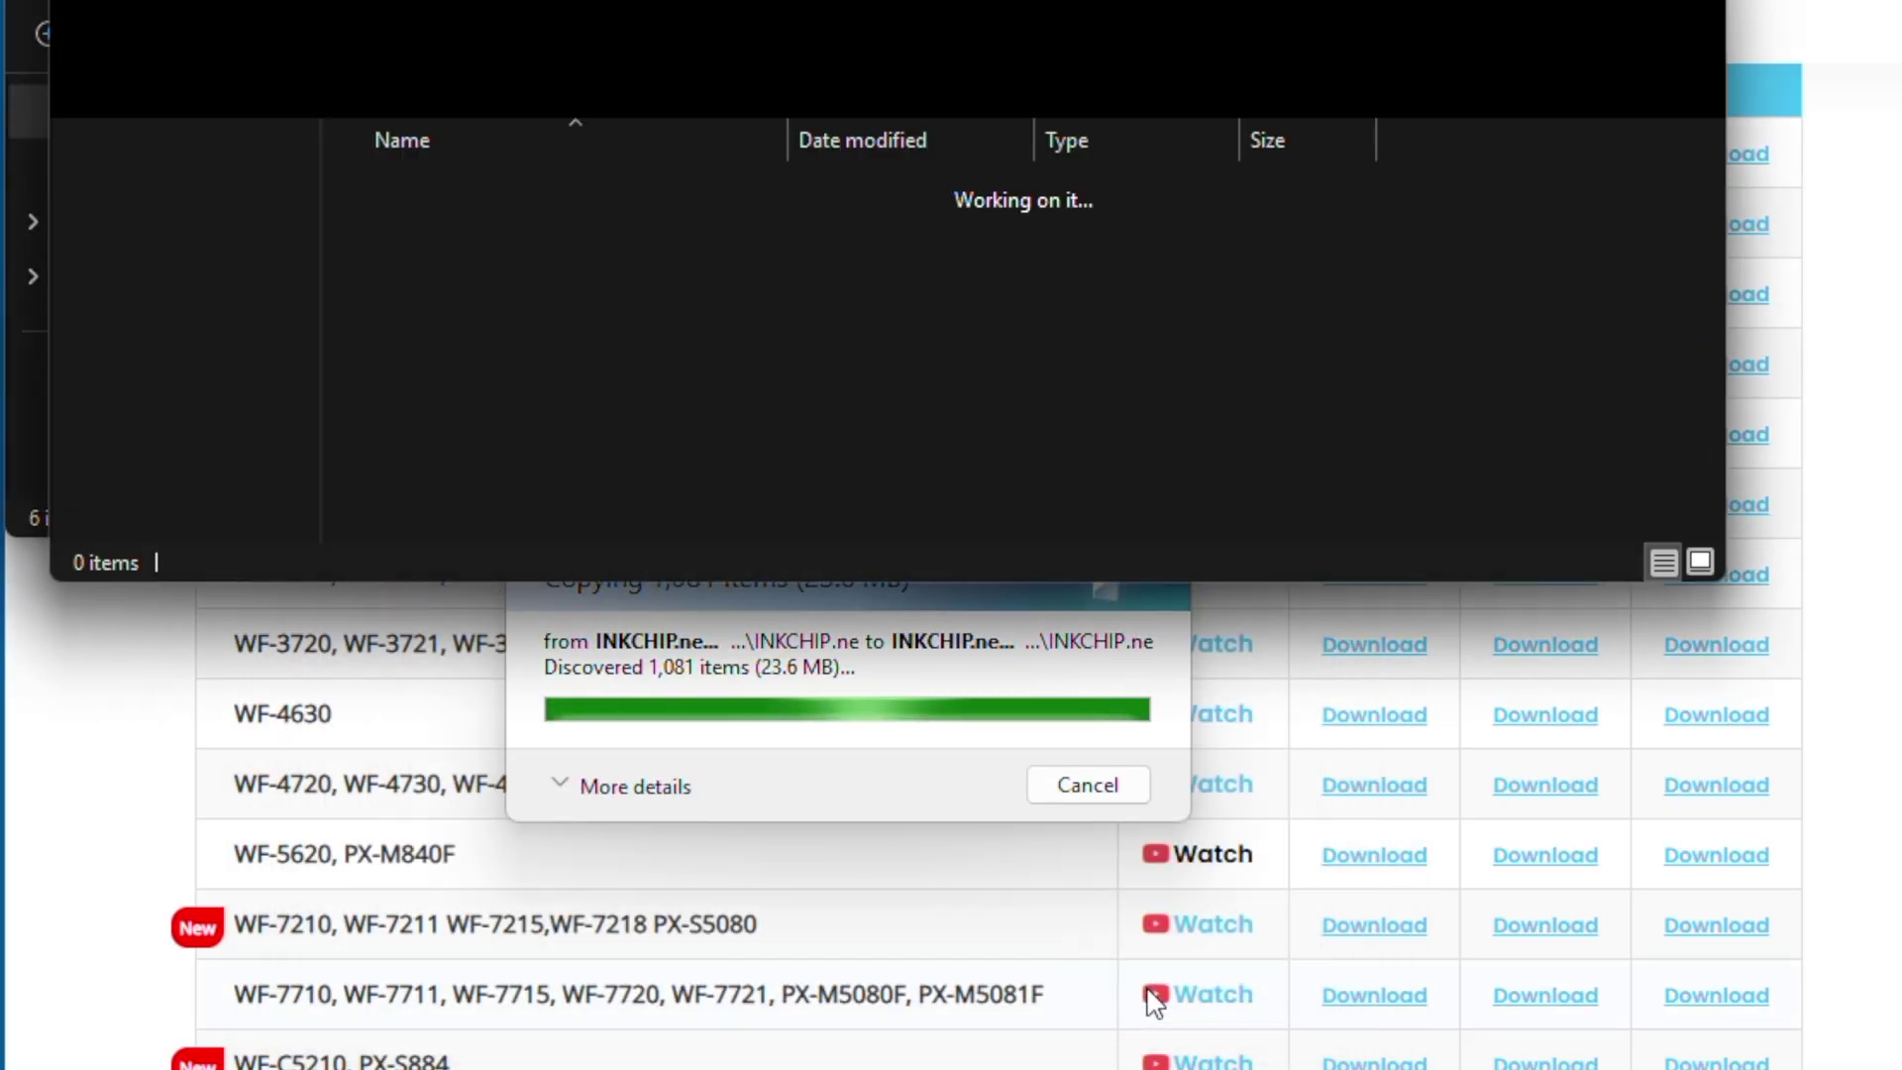
{"action": "double_click", "coordinate": [772, 192]}
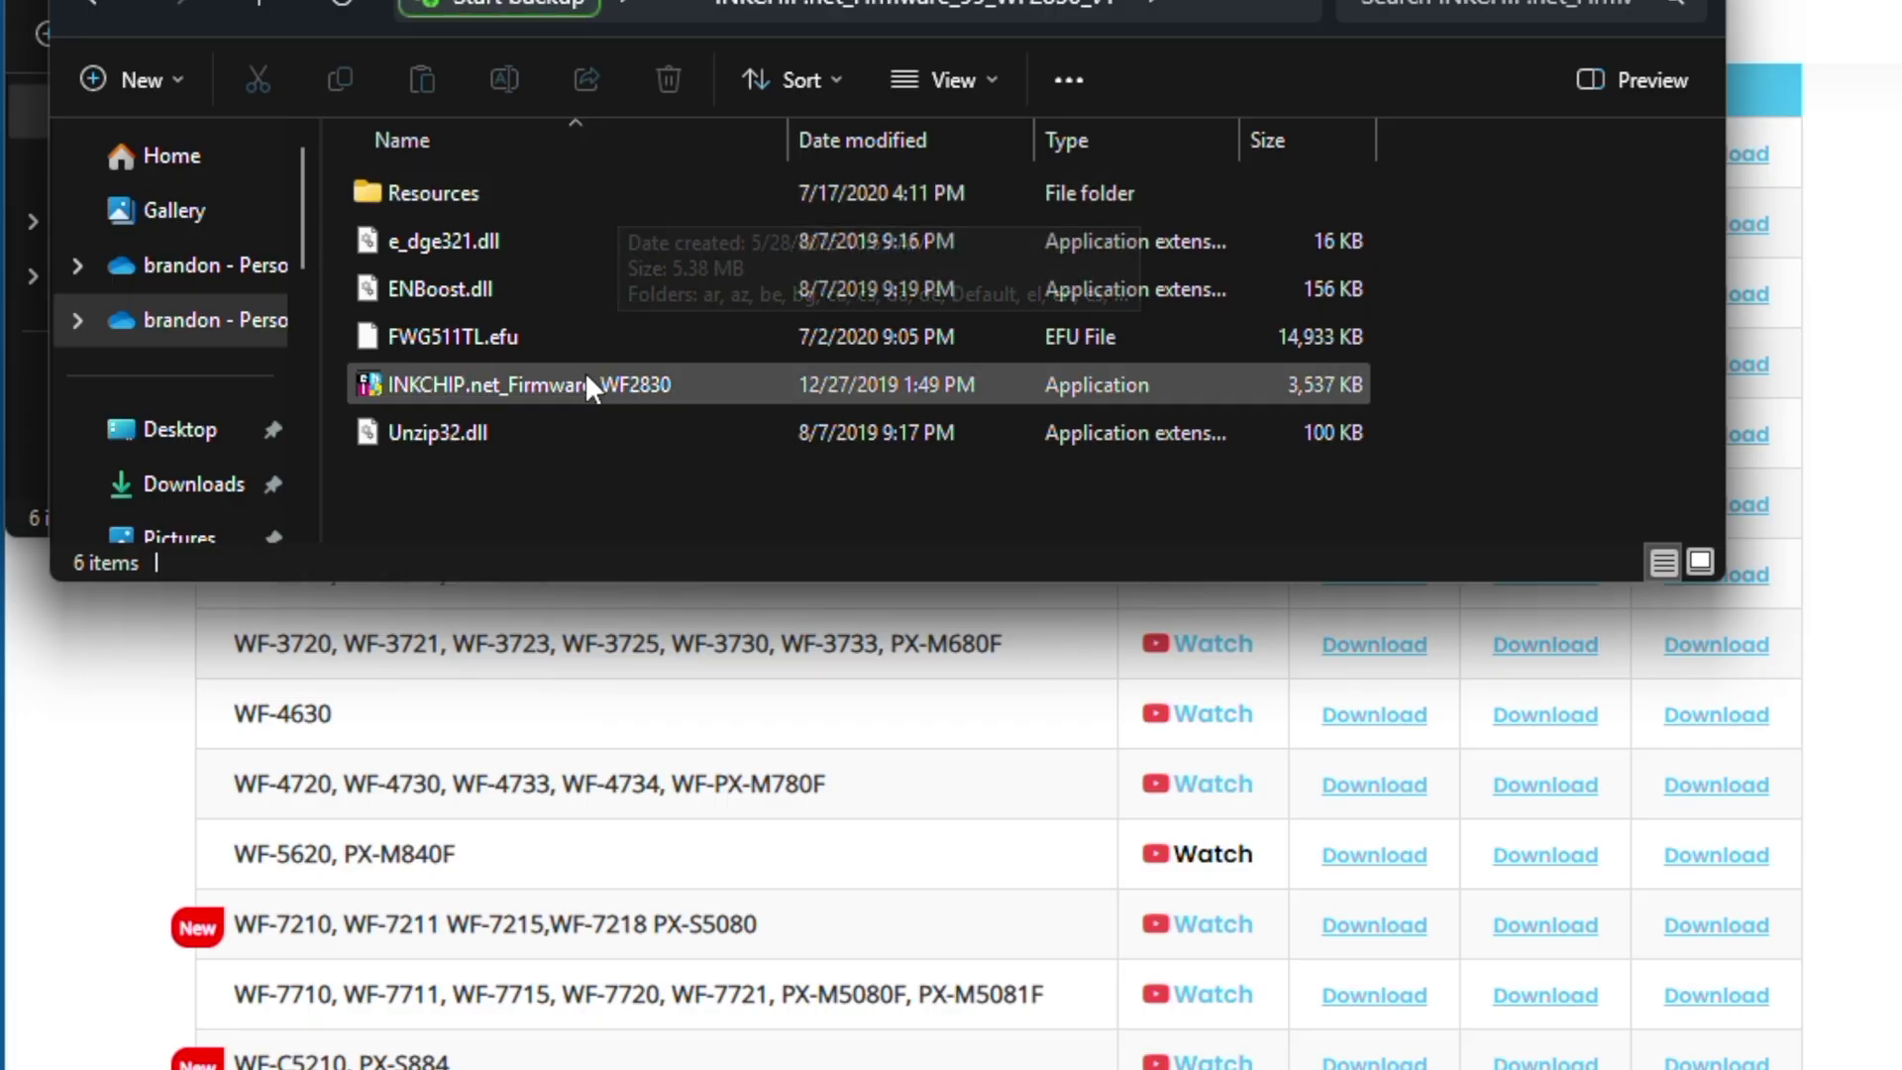
{"action": "double_click", "coordinate": [735, 379]}
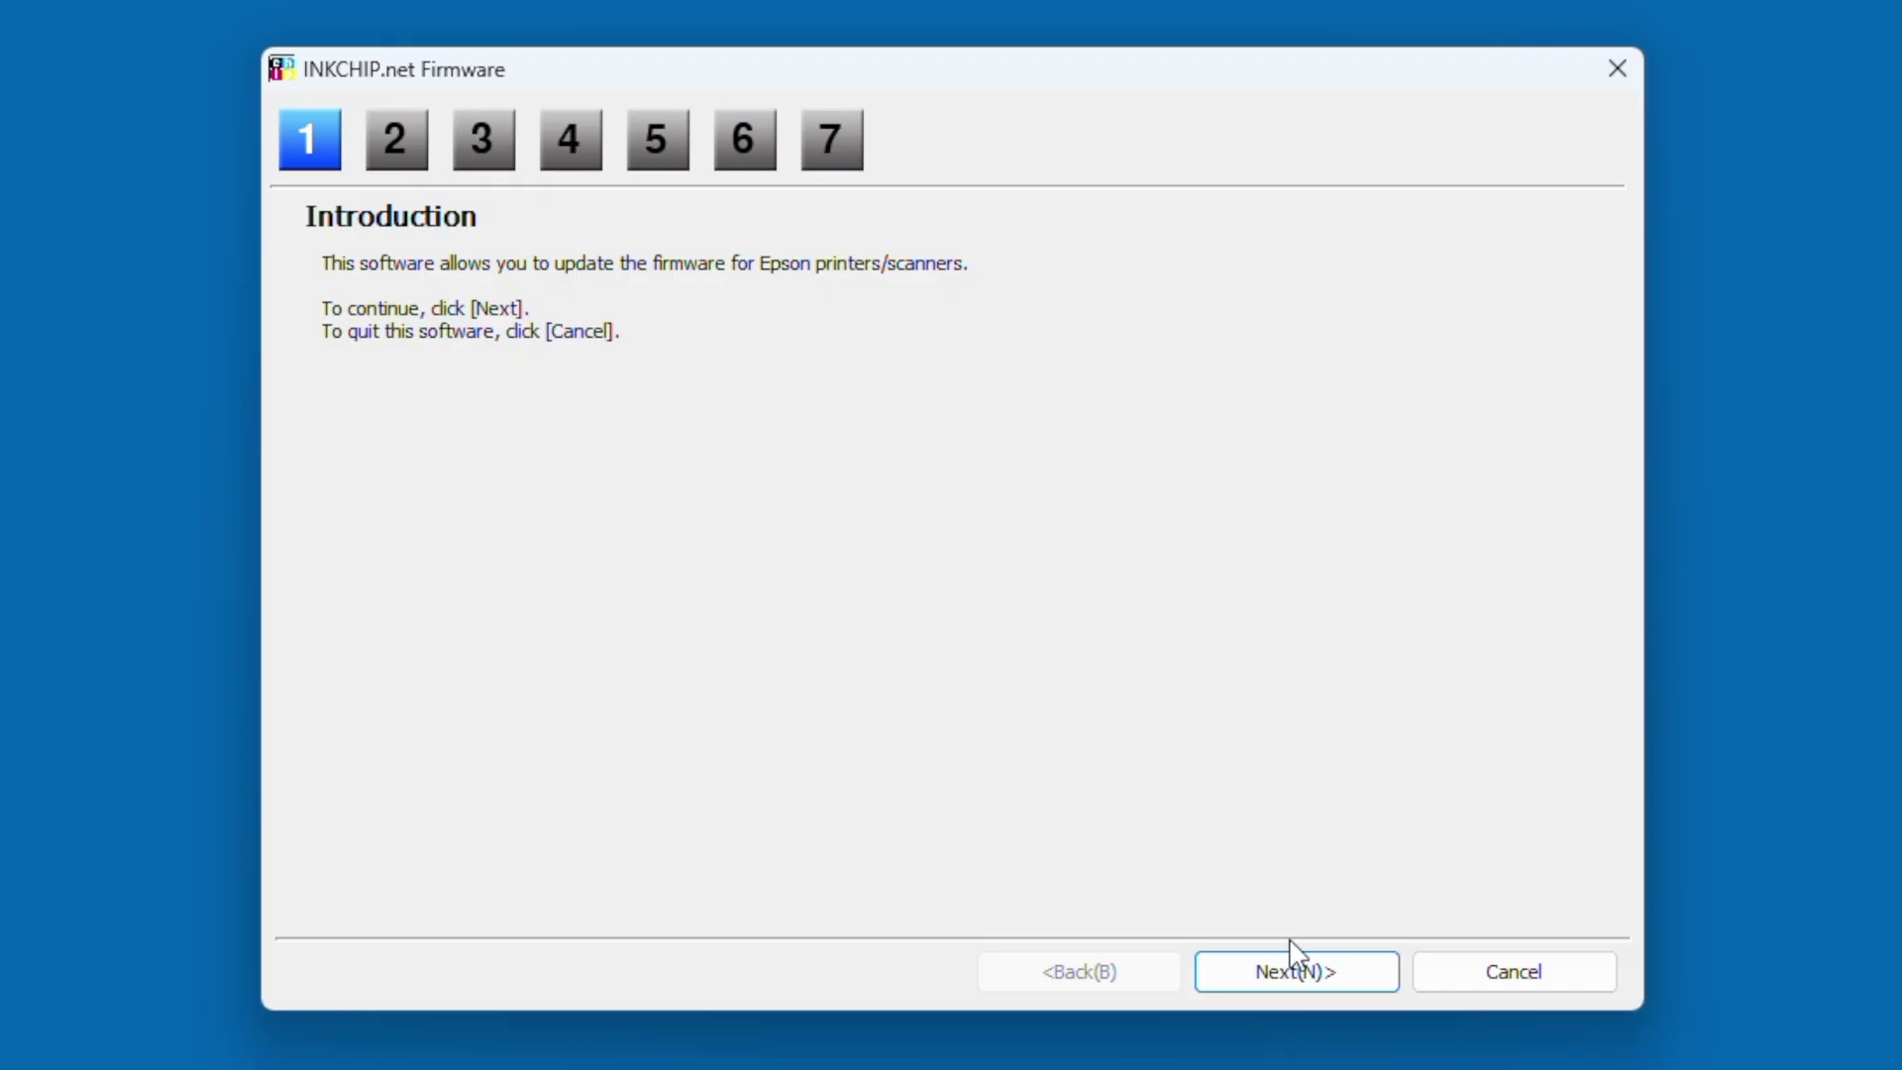
Accept the license terms and advance past the precautions to printer selection
{"action": "left_click", "coordinate": [1298, 975]}
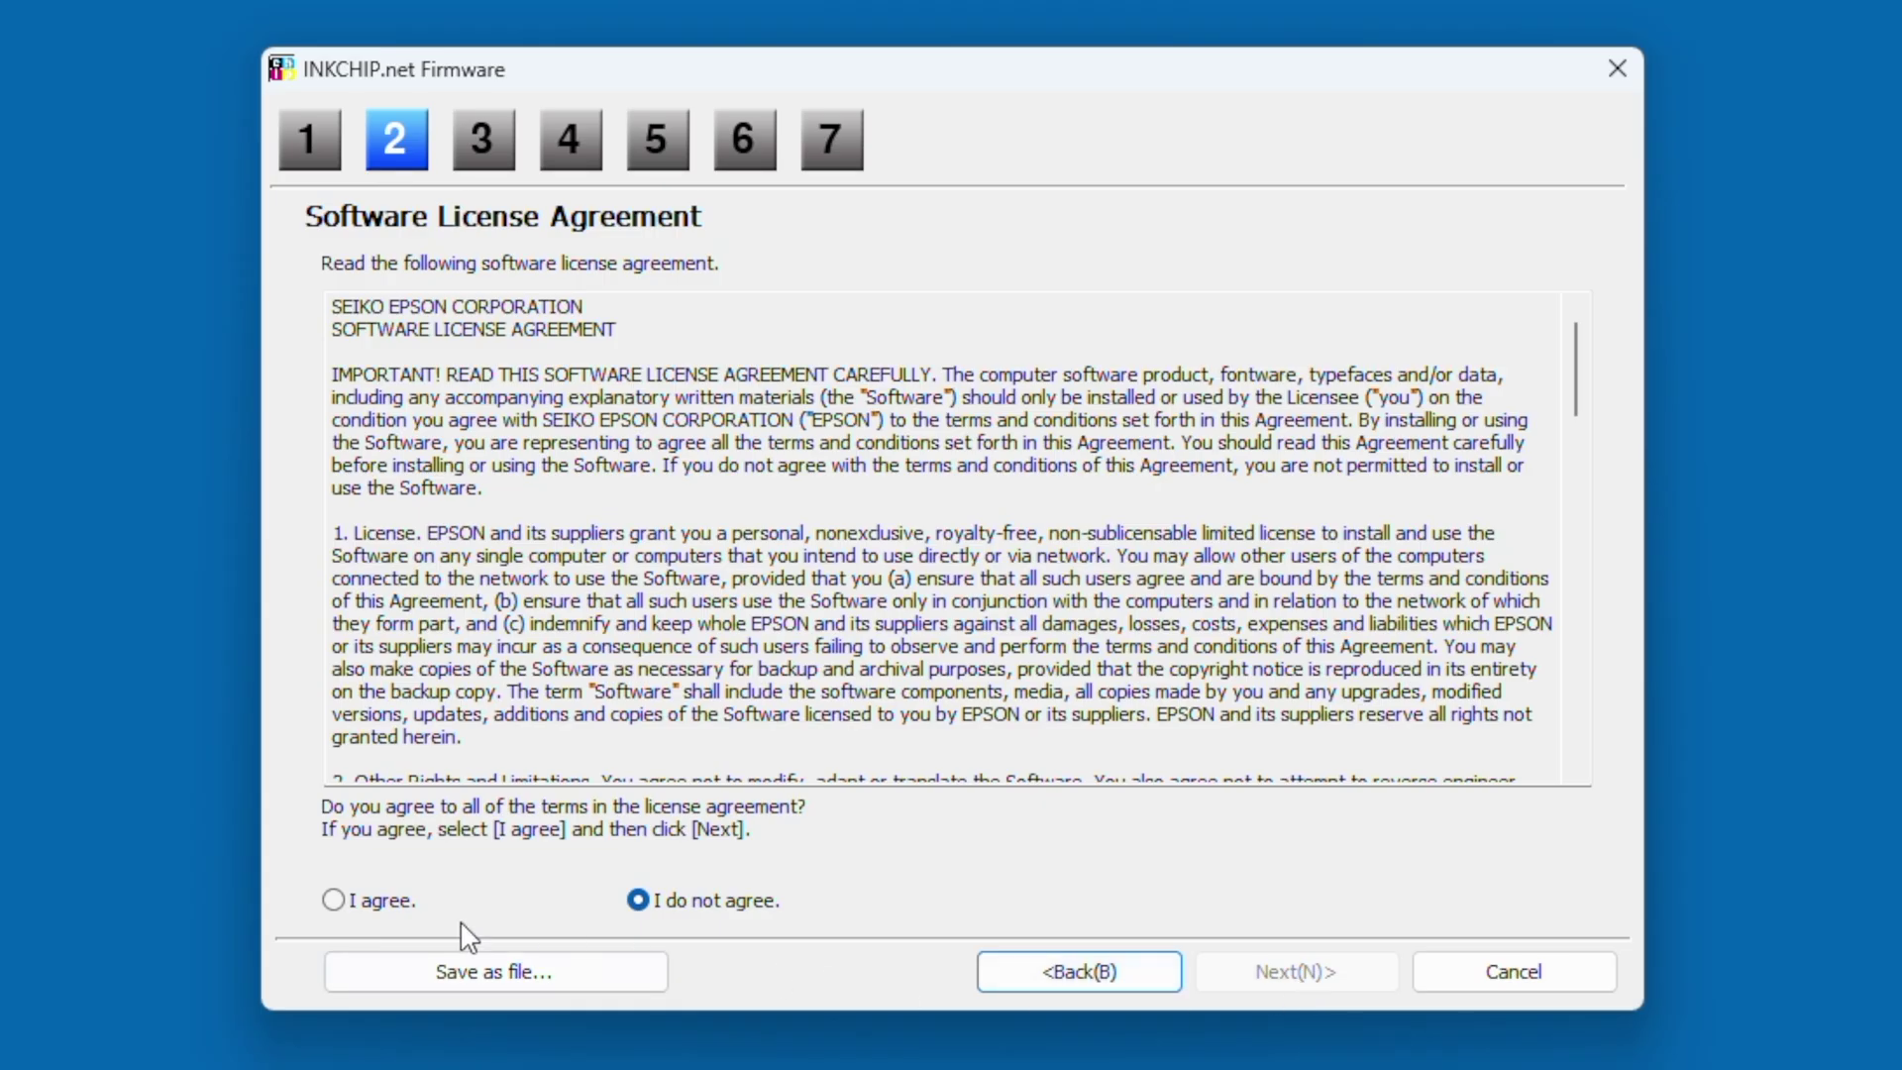
{"action": "left_click", "coordinate": [334, 900]}
{"action": "left_click", "coordinate": [1276, 966]}
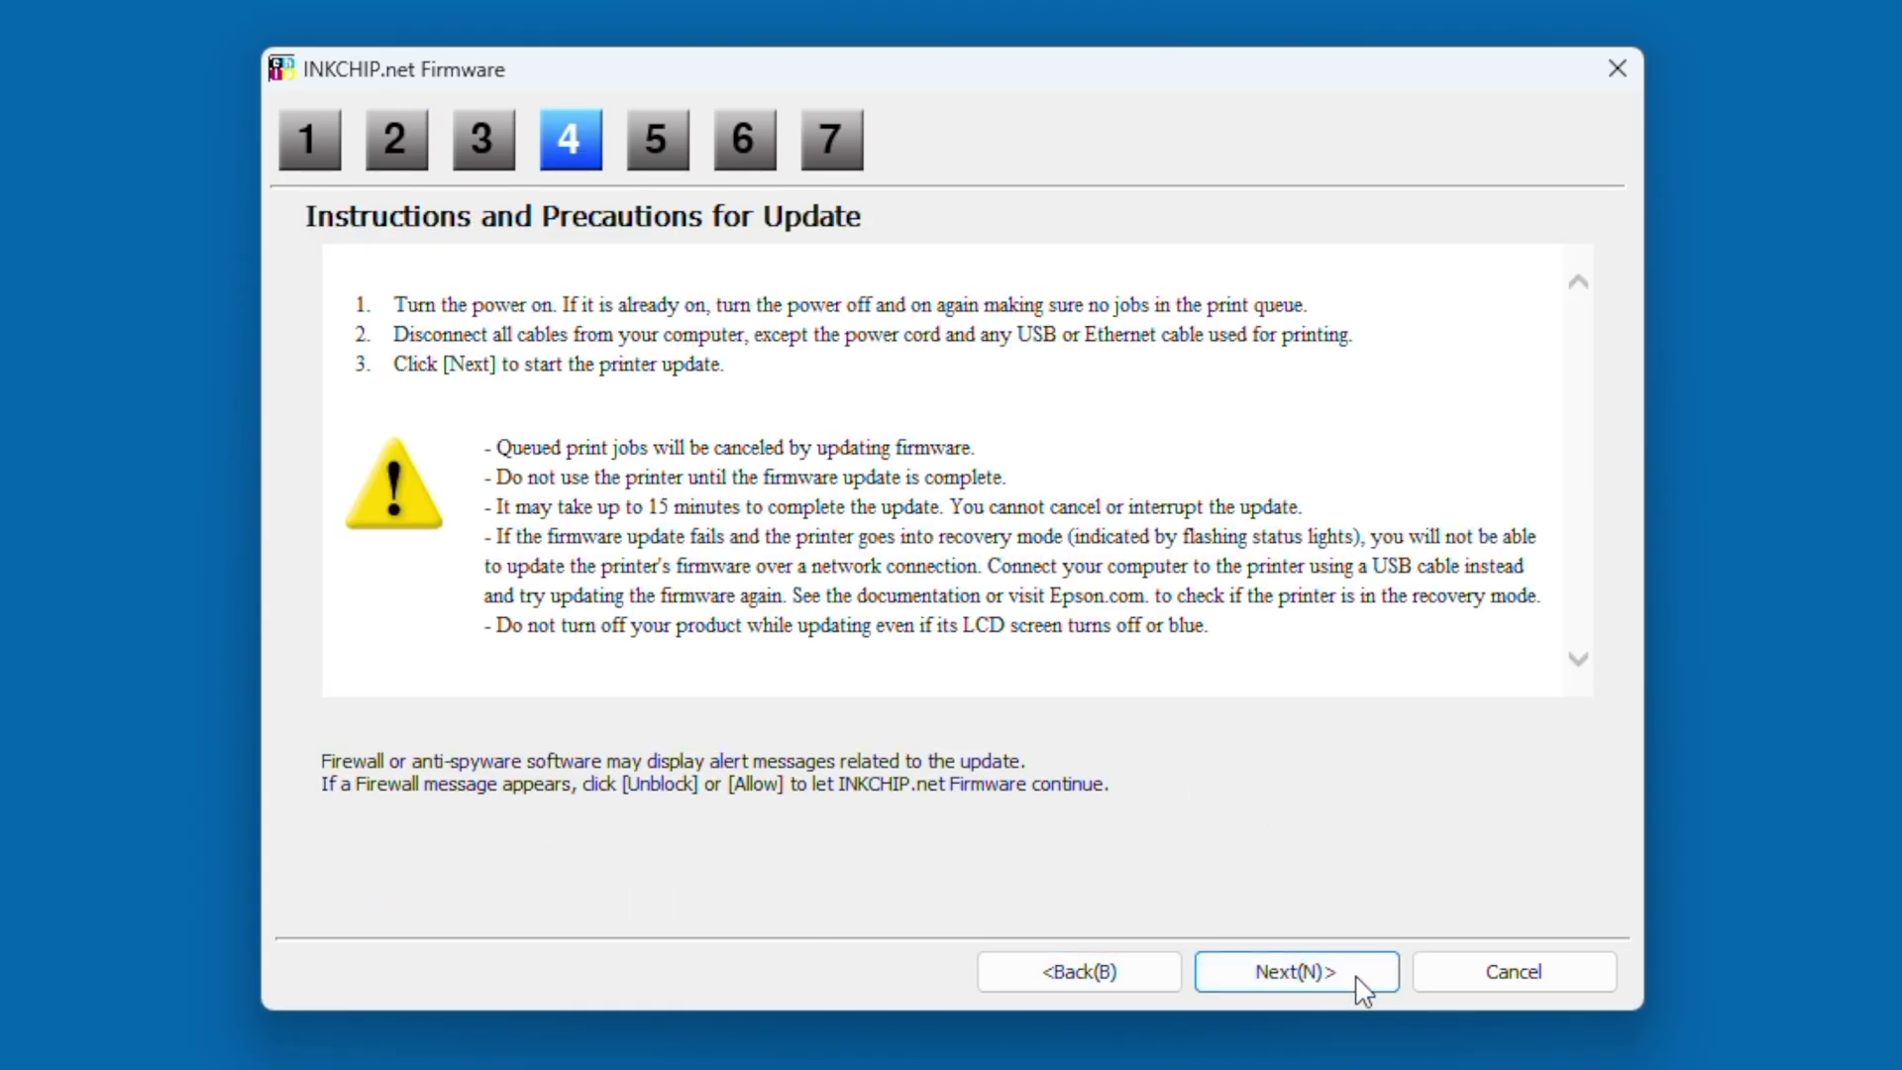
{"action": "left_click", "coordinate": [1358, 980]}
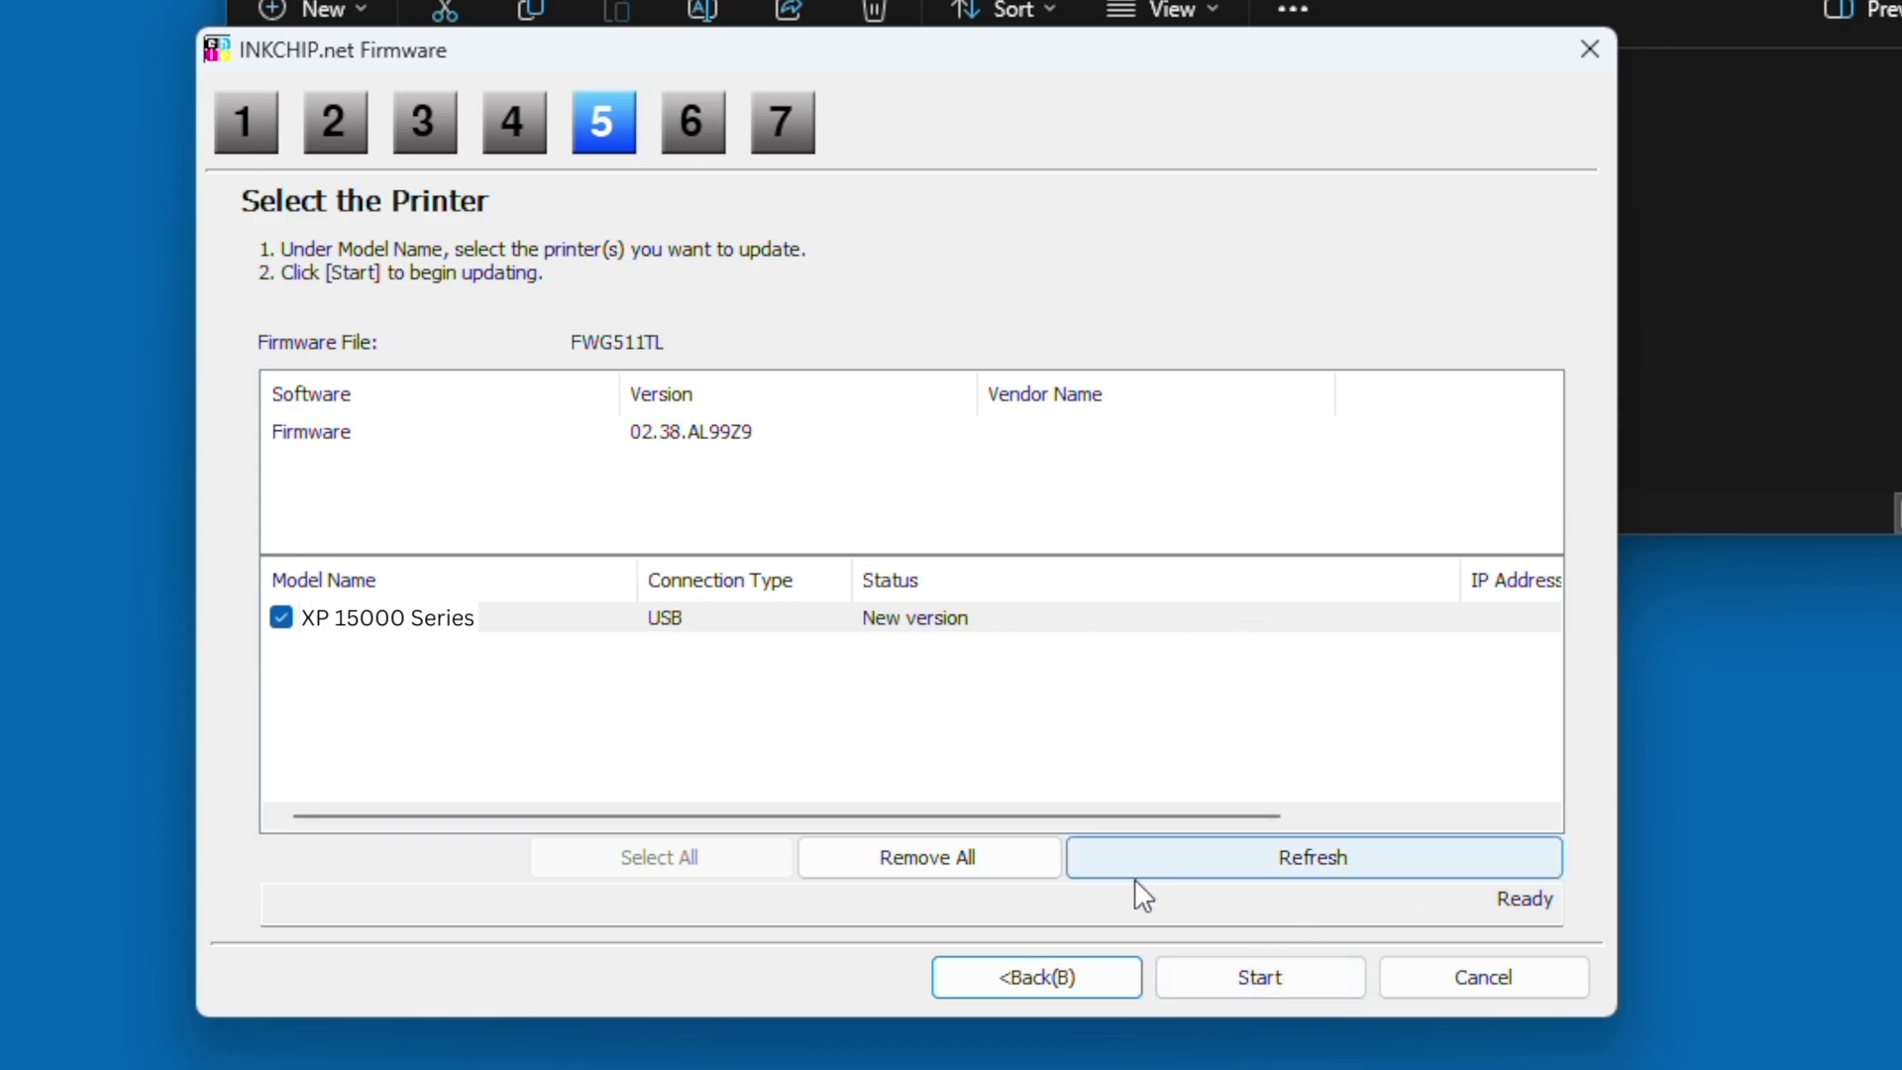
Keep XP 15000 Series ticked and start the firmware update, confirming with Yes
{"action": "left_click", "coordinate": [273, 622]}
{"action": "left_click", "coordinate": [280, 619]}
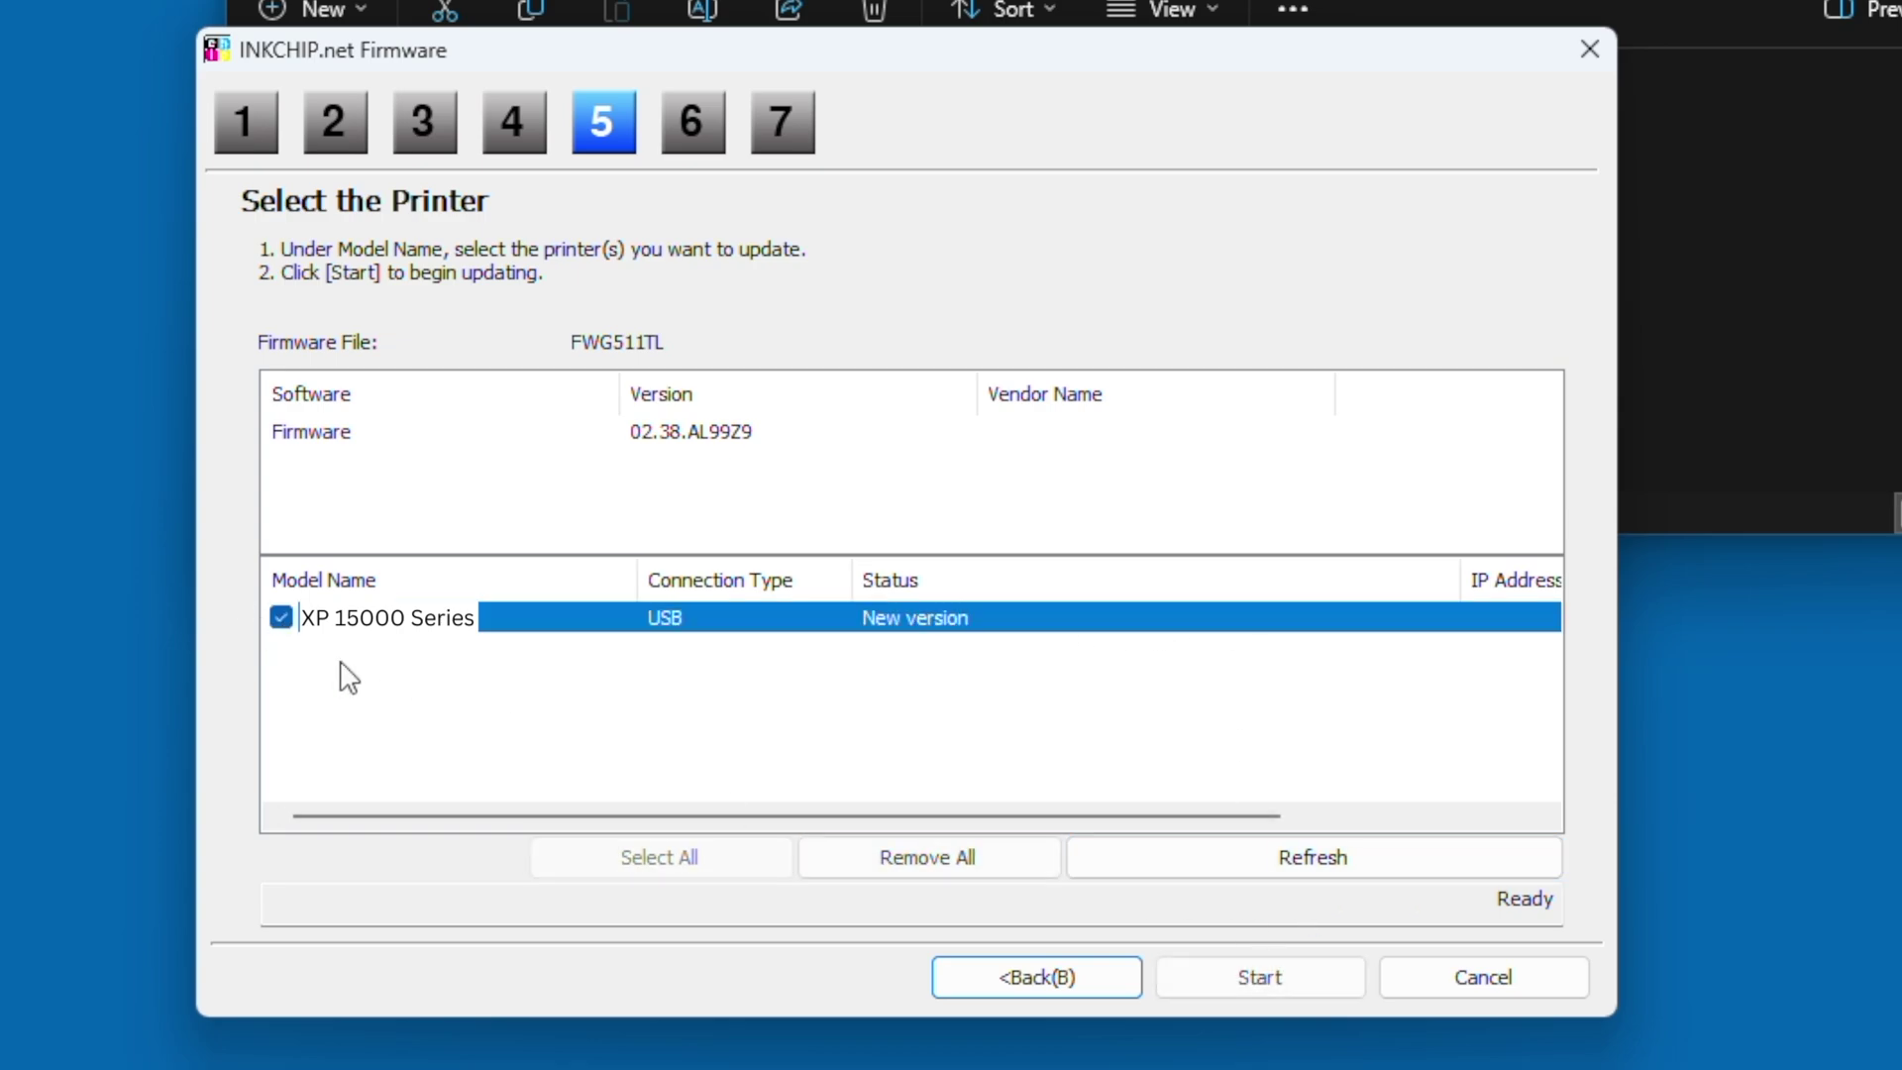
{"action": "left_click", "coordinate": [1298, 975]}
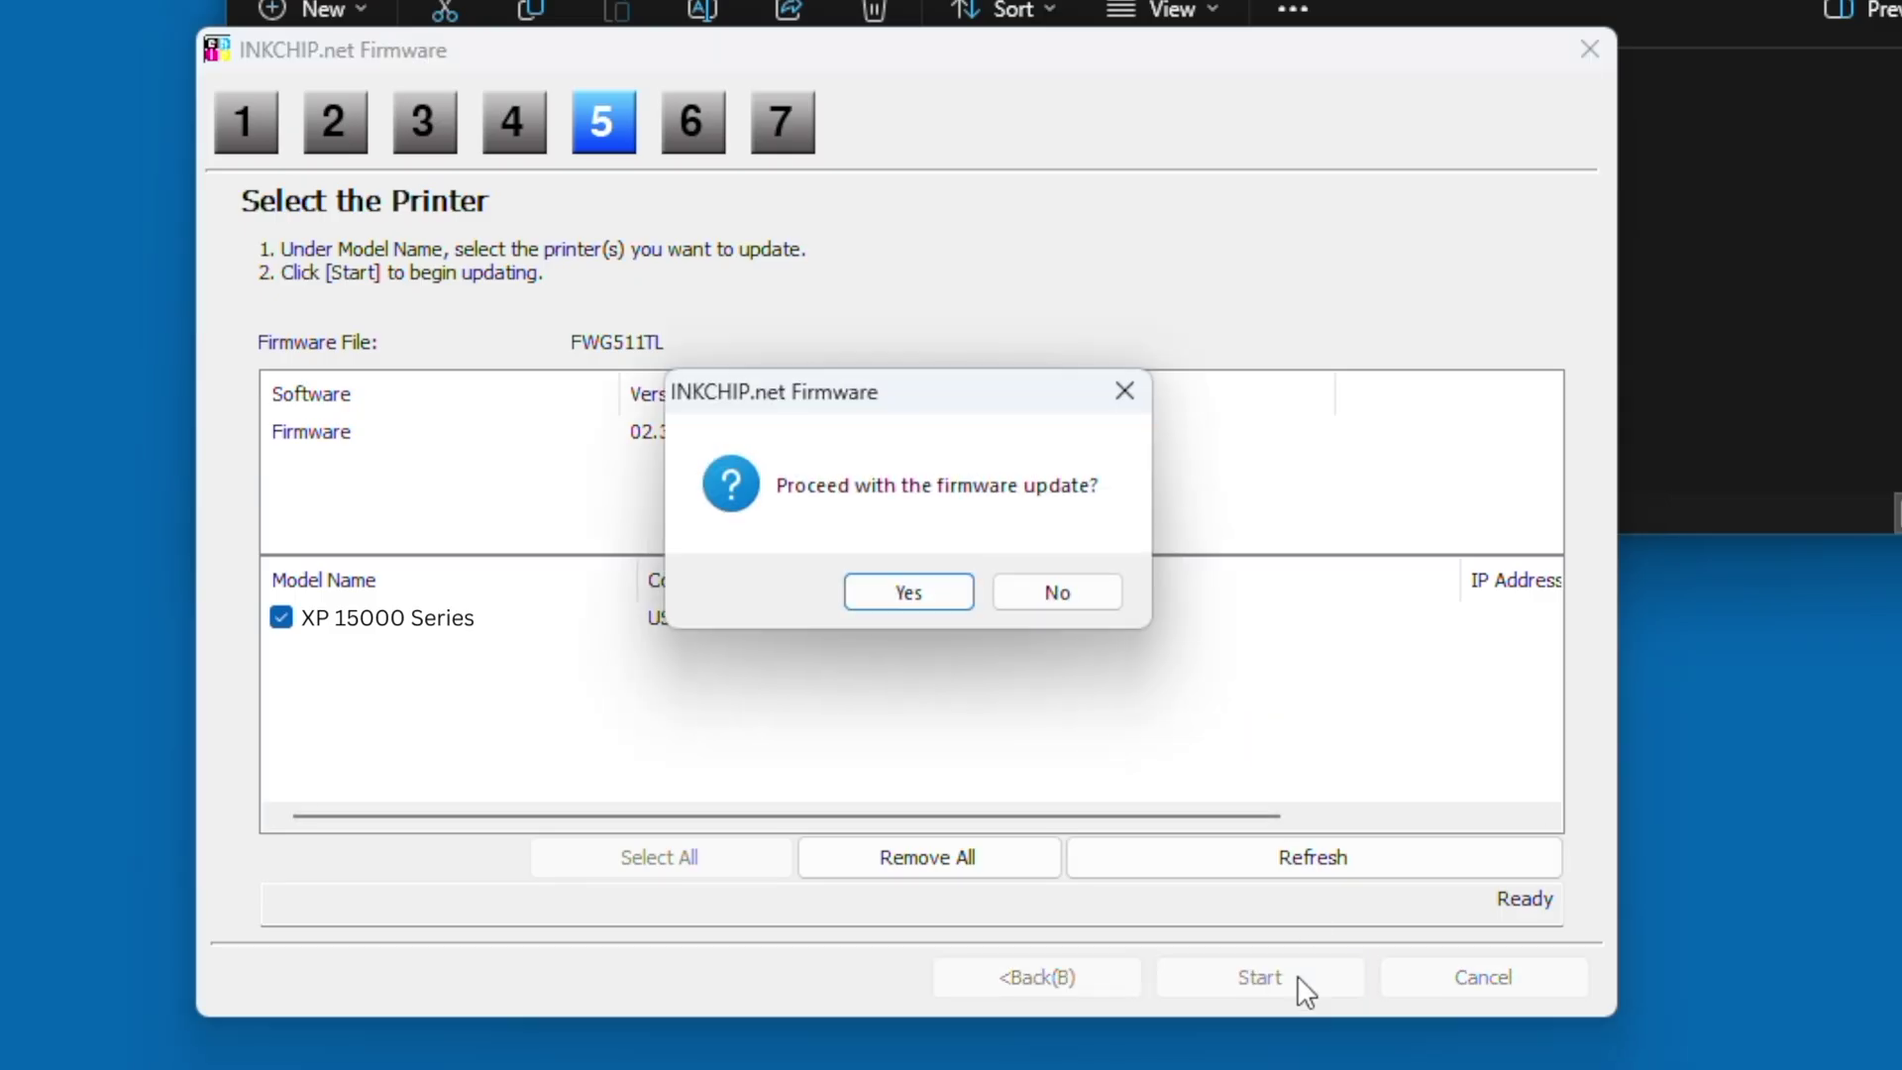
{"action": "left_click", "coordinate": [931, 592]}
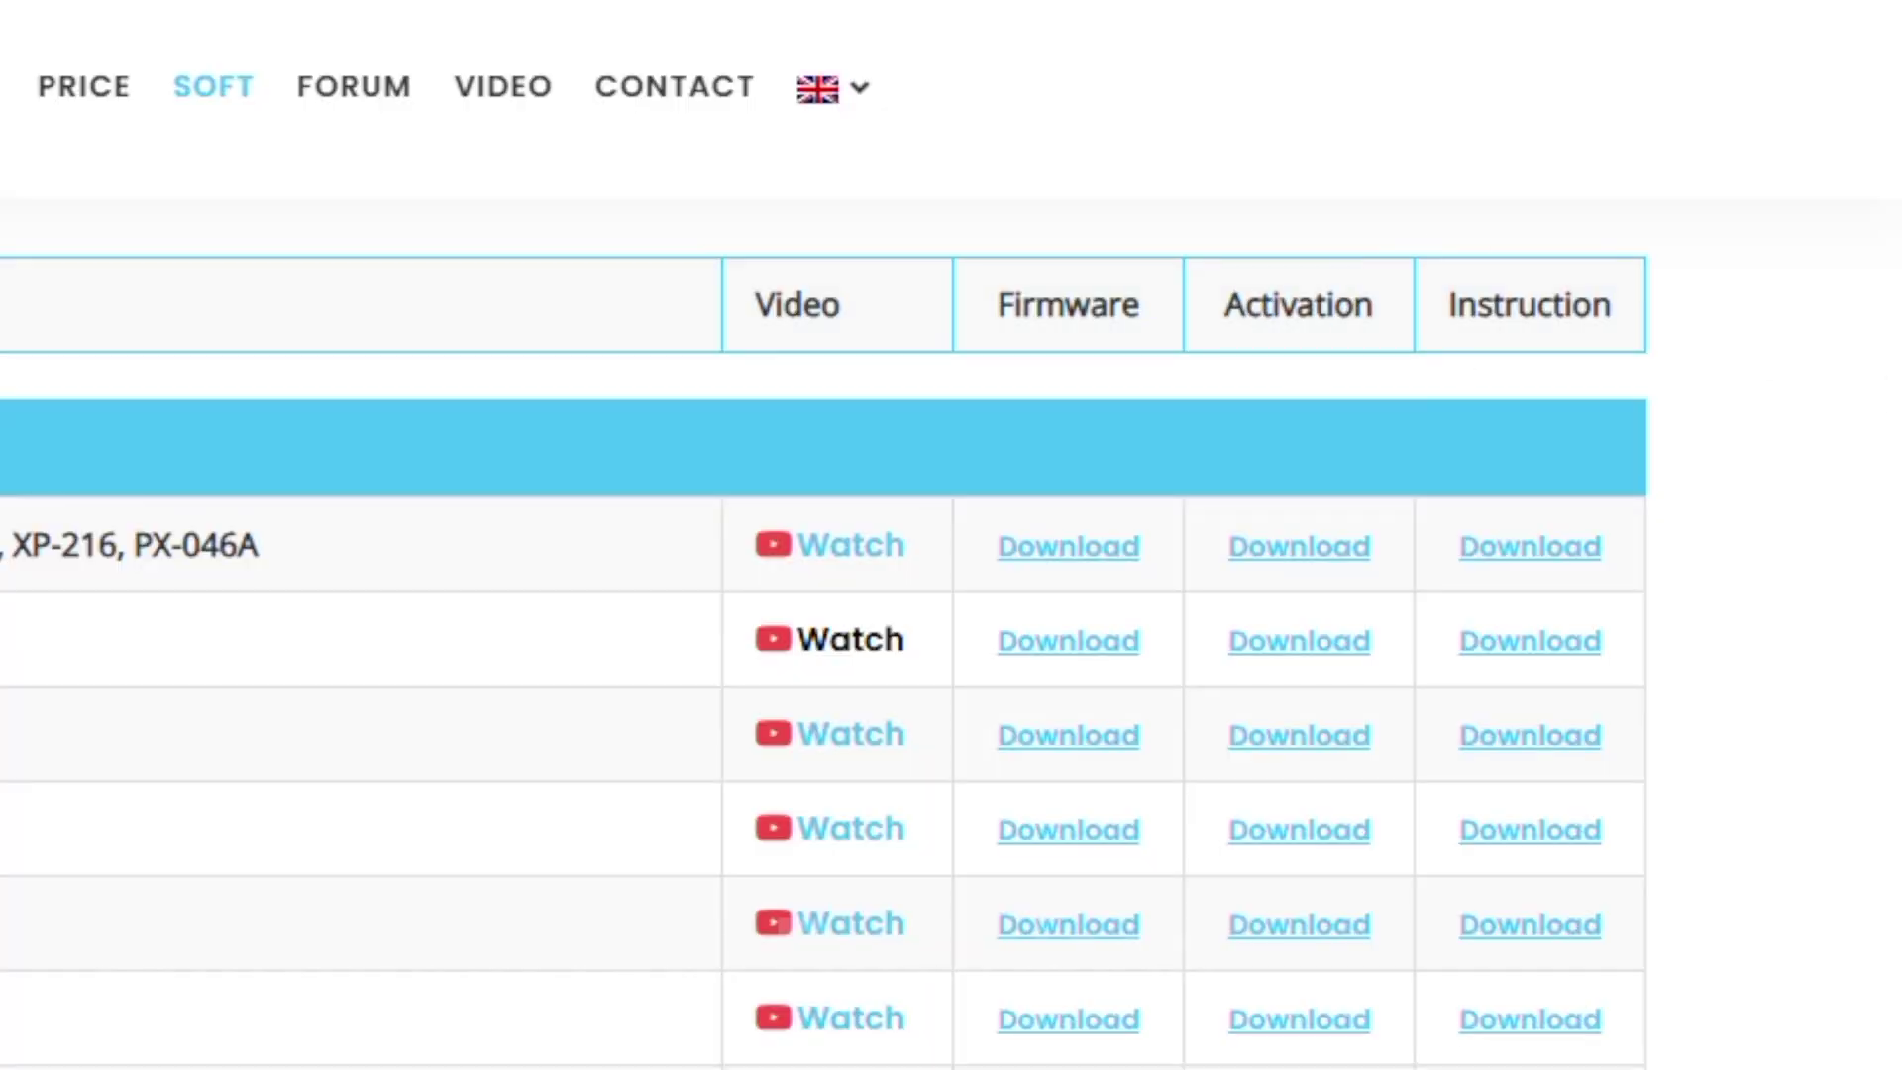
Download and save the activation tool from the SOFT table
{"action": "scroll", "coordinate": [1561, 694], "scroll_direction": "down", "scroll_amount": 10}
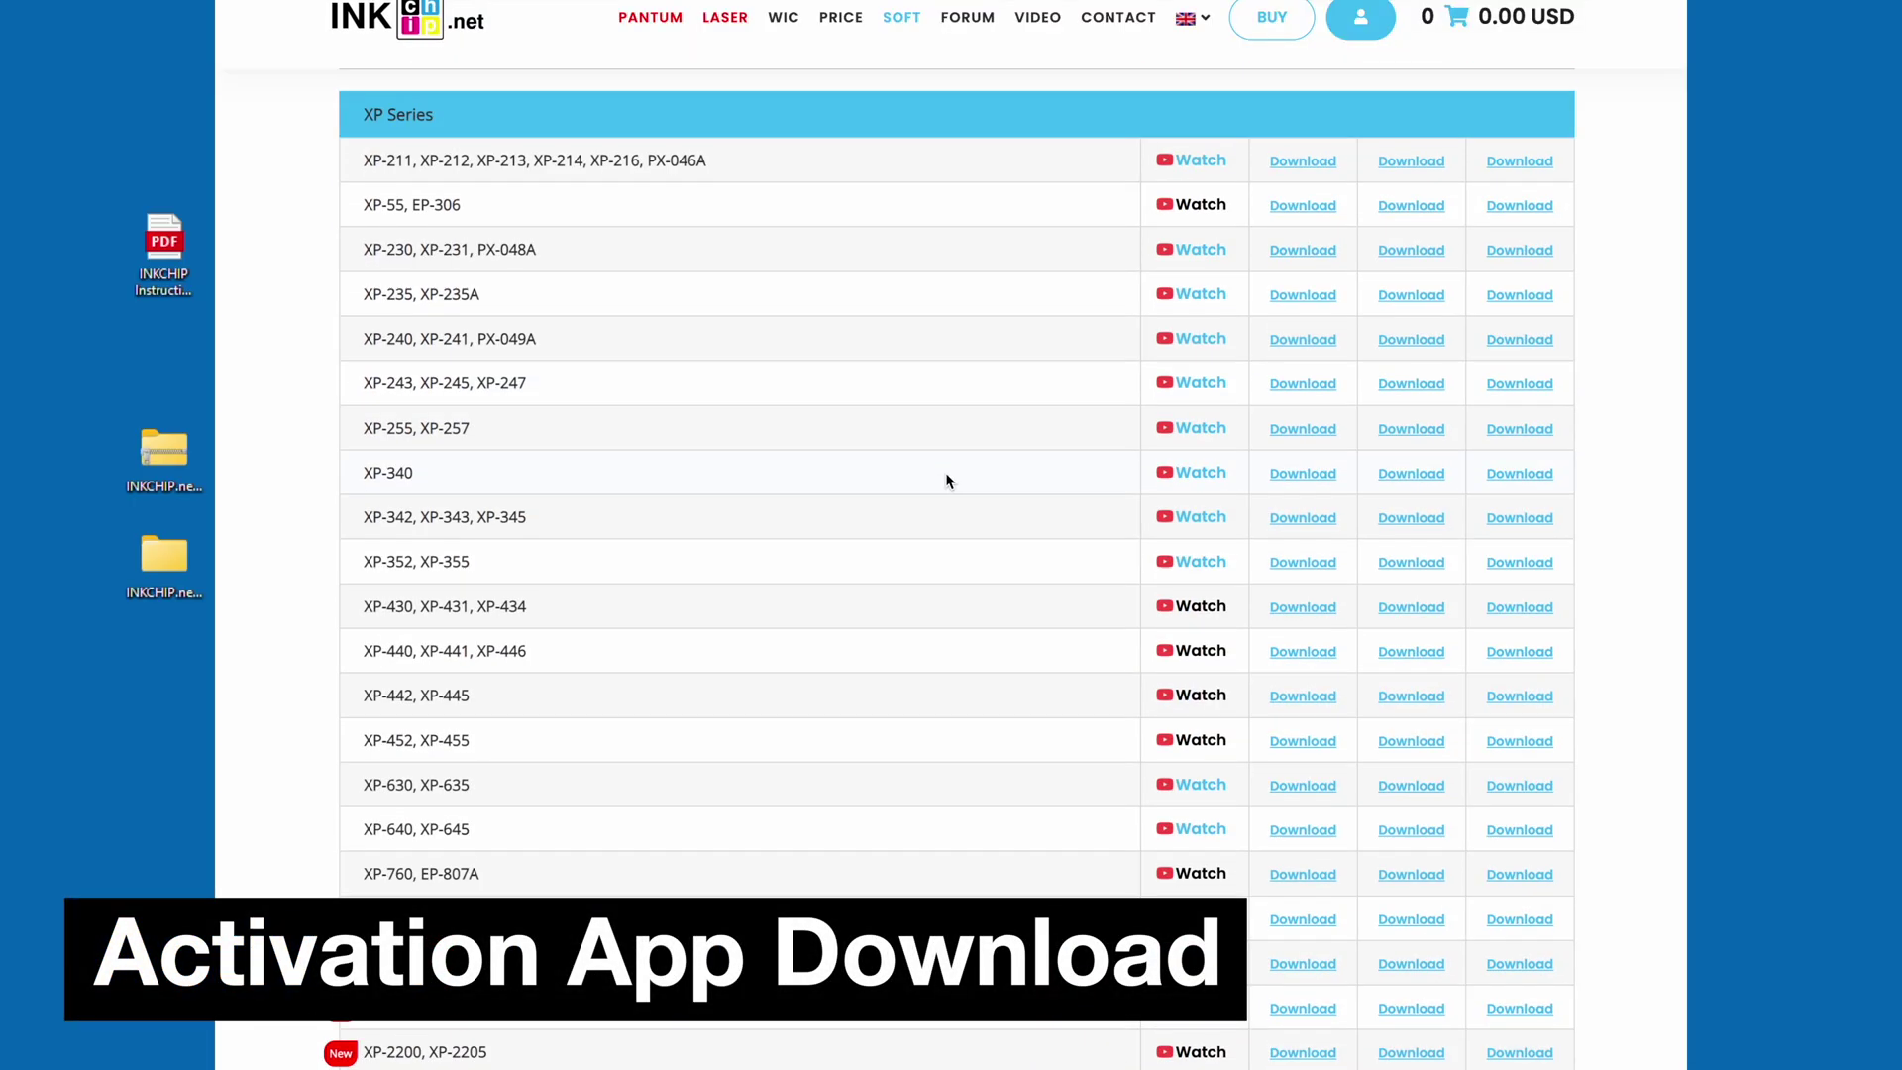
{"action": "scroll", "coordinate": [942, 480], "scroll_direction": "down", "scroll_amount": 5}
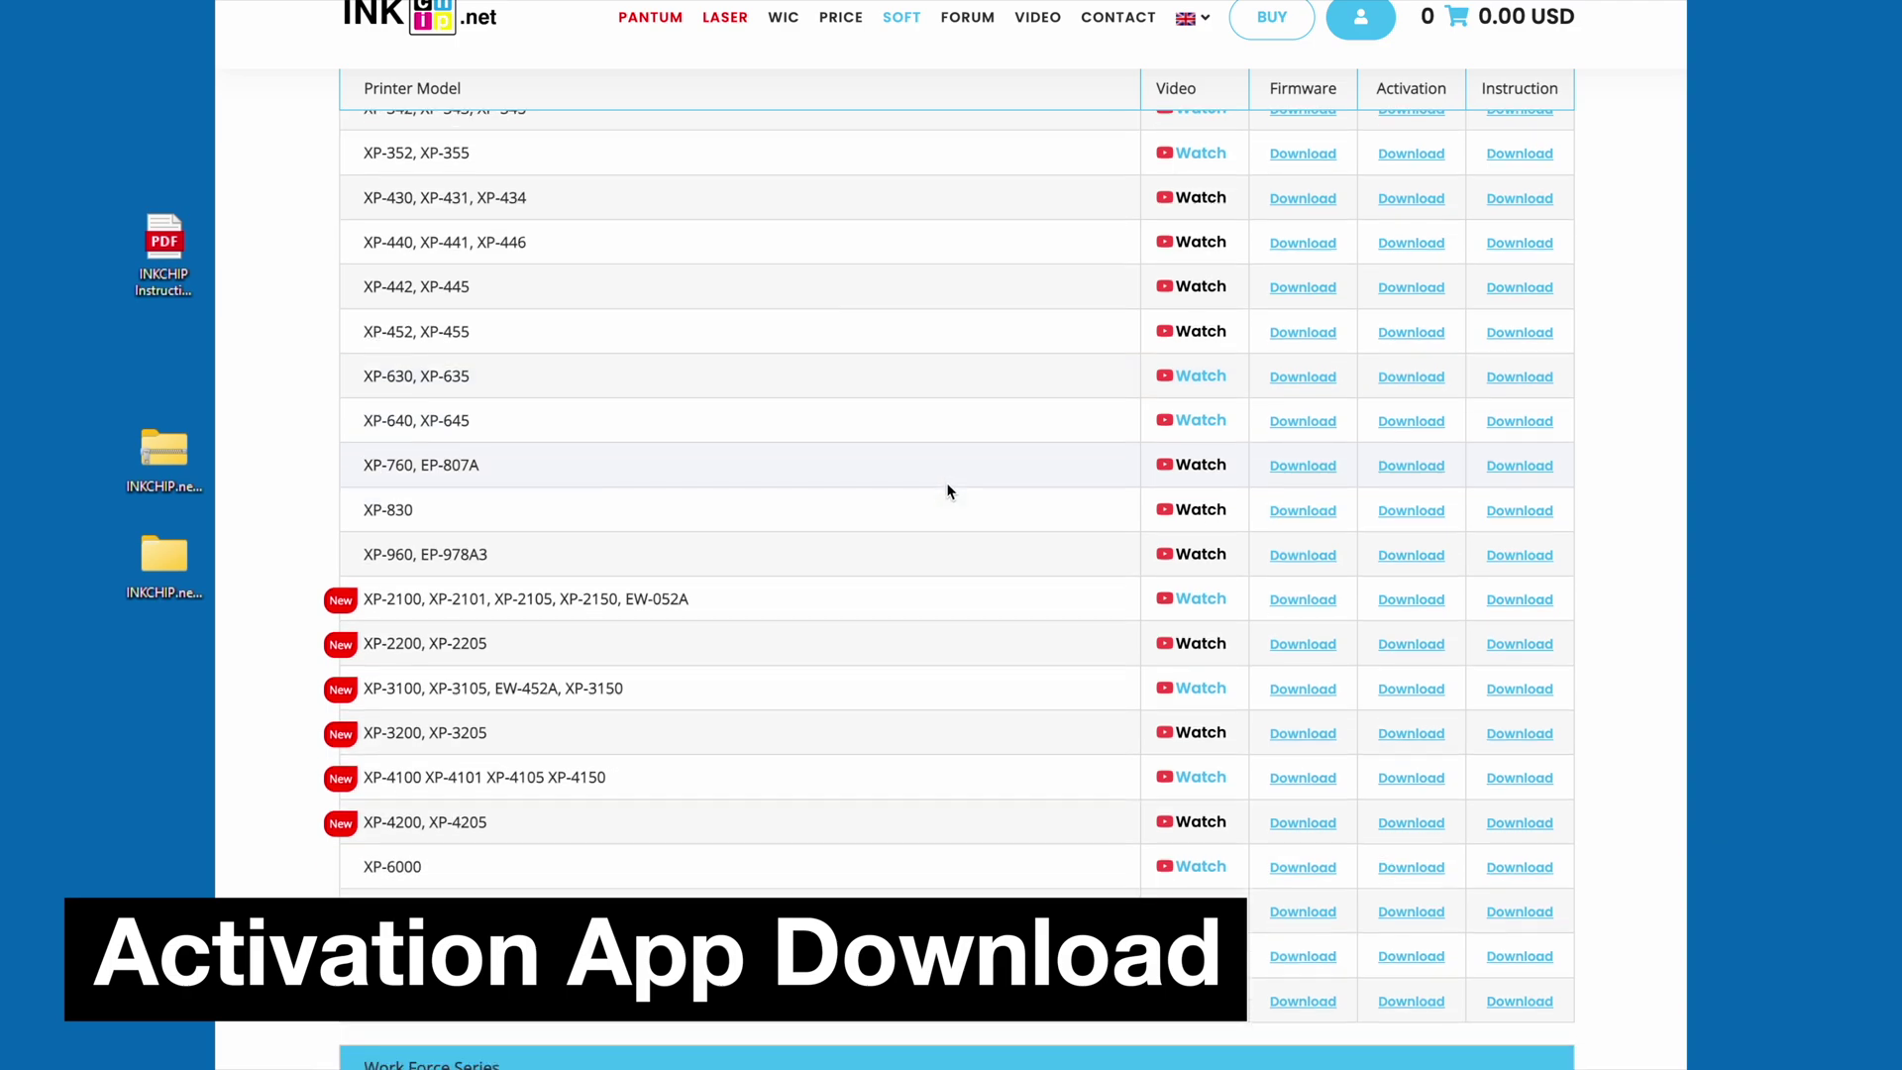
{"action": "scroll", "coordinate": [1002, 503], "scroll_direction": "down", "scroll_amount": 5}
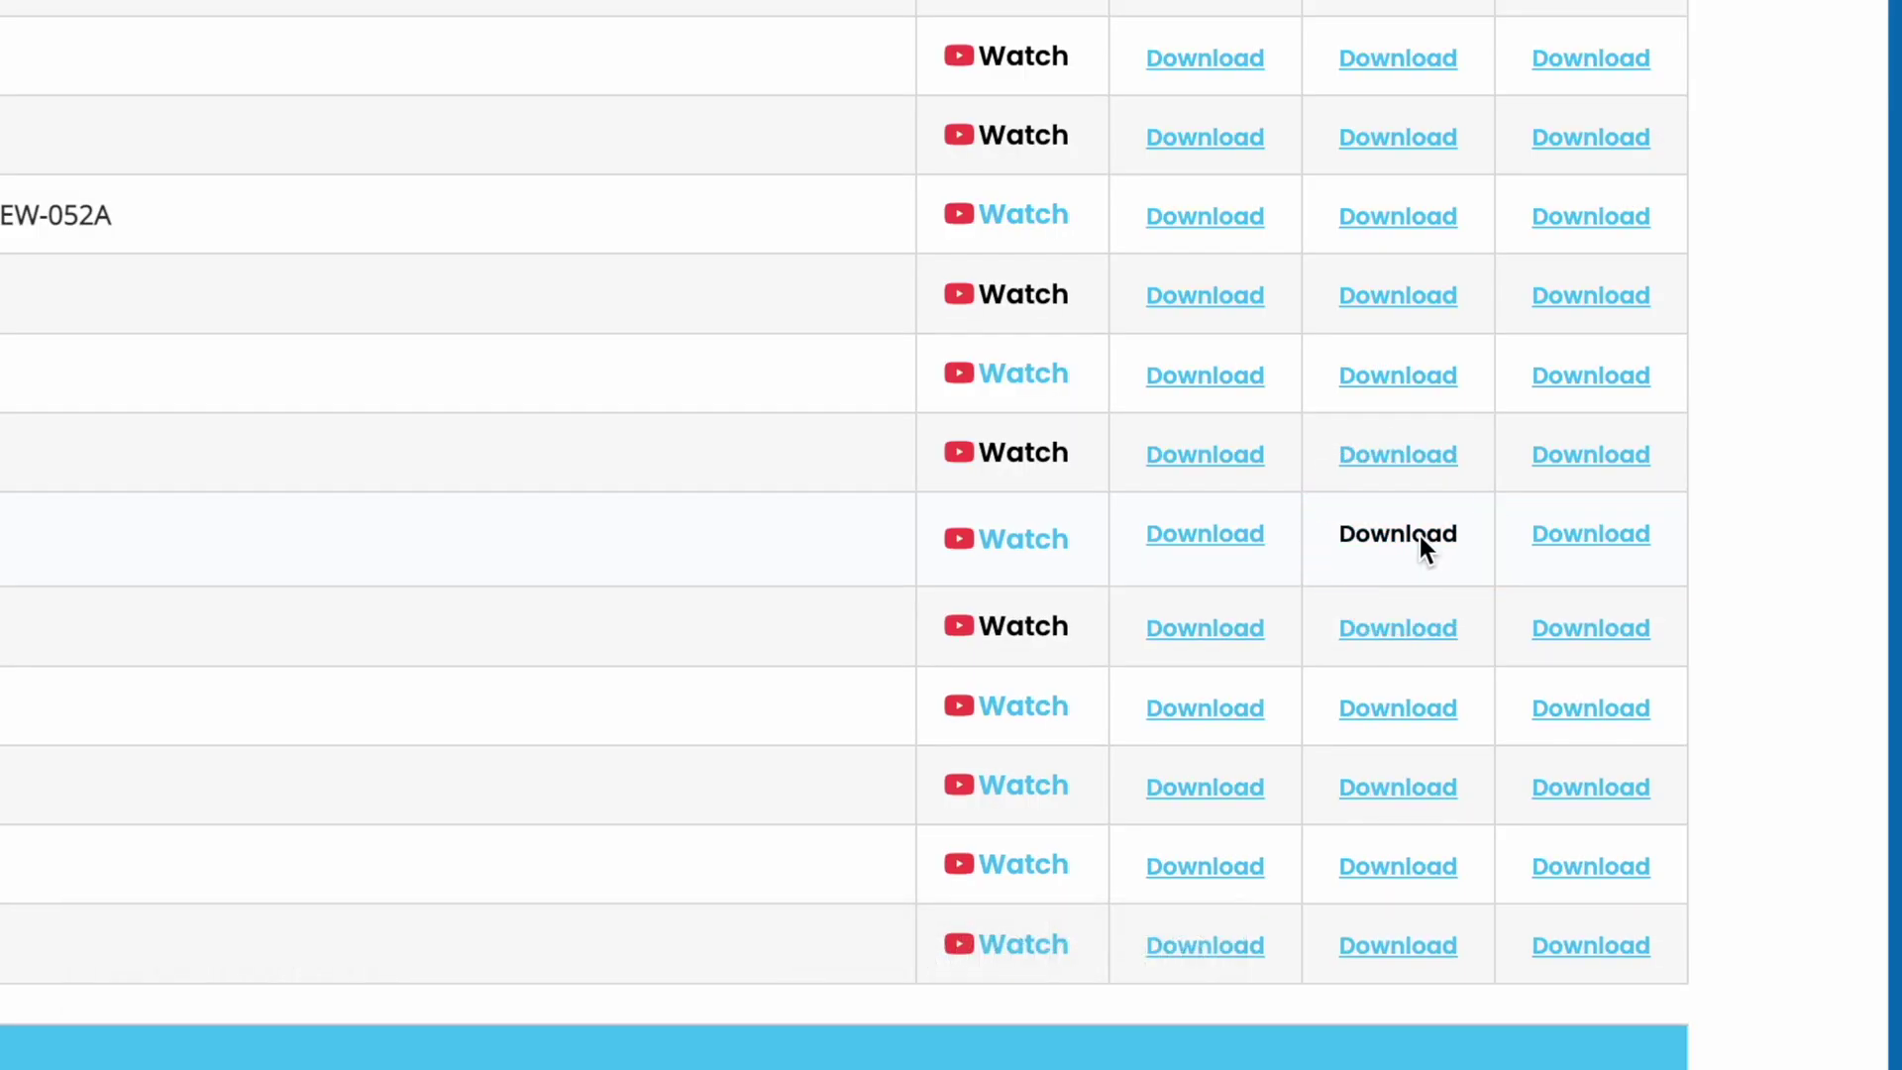
{"action": "left_click", "coordinate": [1419, 537]}
{"action": "left_click", "coordinate": [1435, 593]}
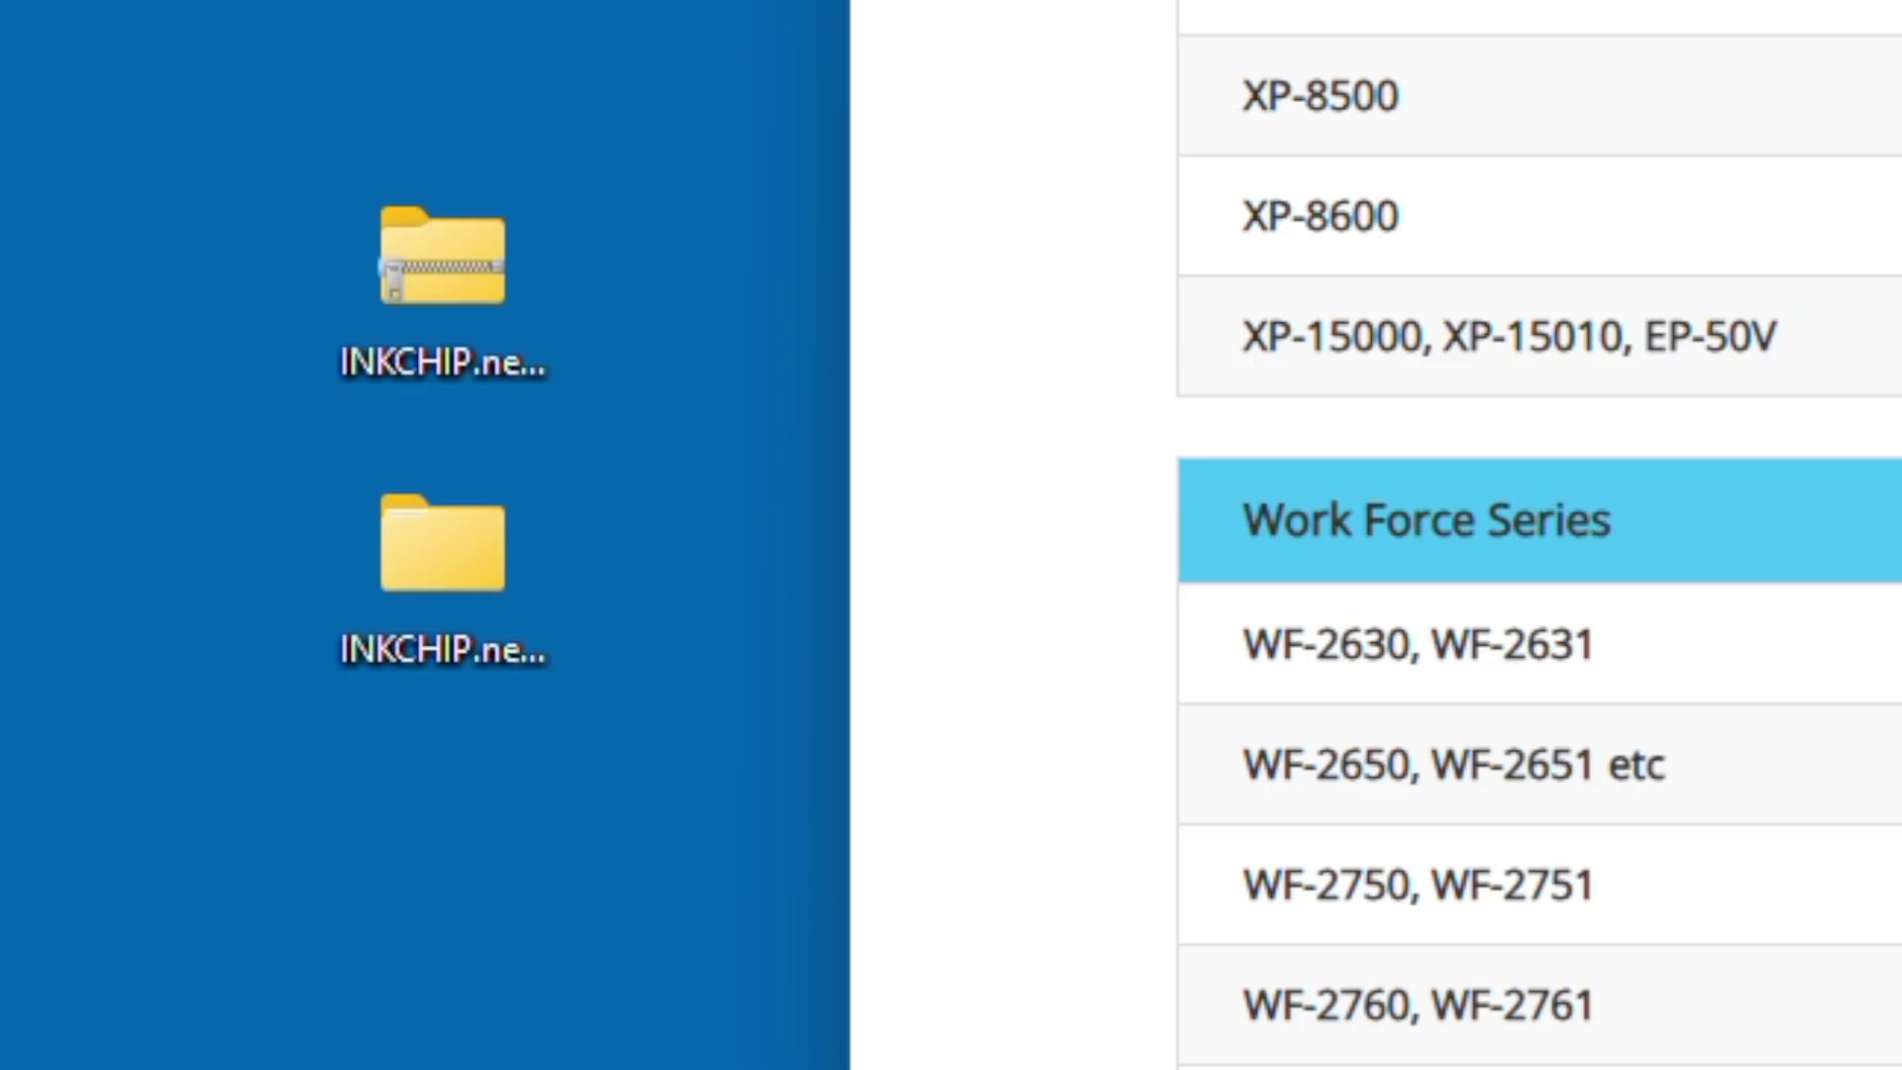
Put INKCHIP.net_Activation on the desktop, launch it, and switch its labels to English
{"action": "left_click_drag", "start_coordinate": [247, 733], "coordinate": [498, 868]}
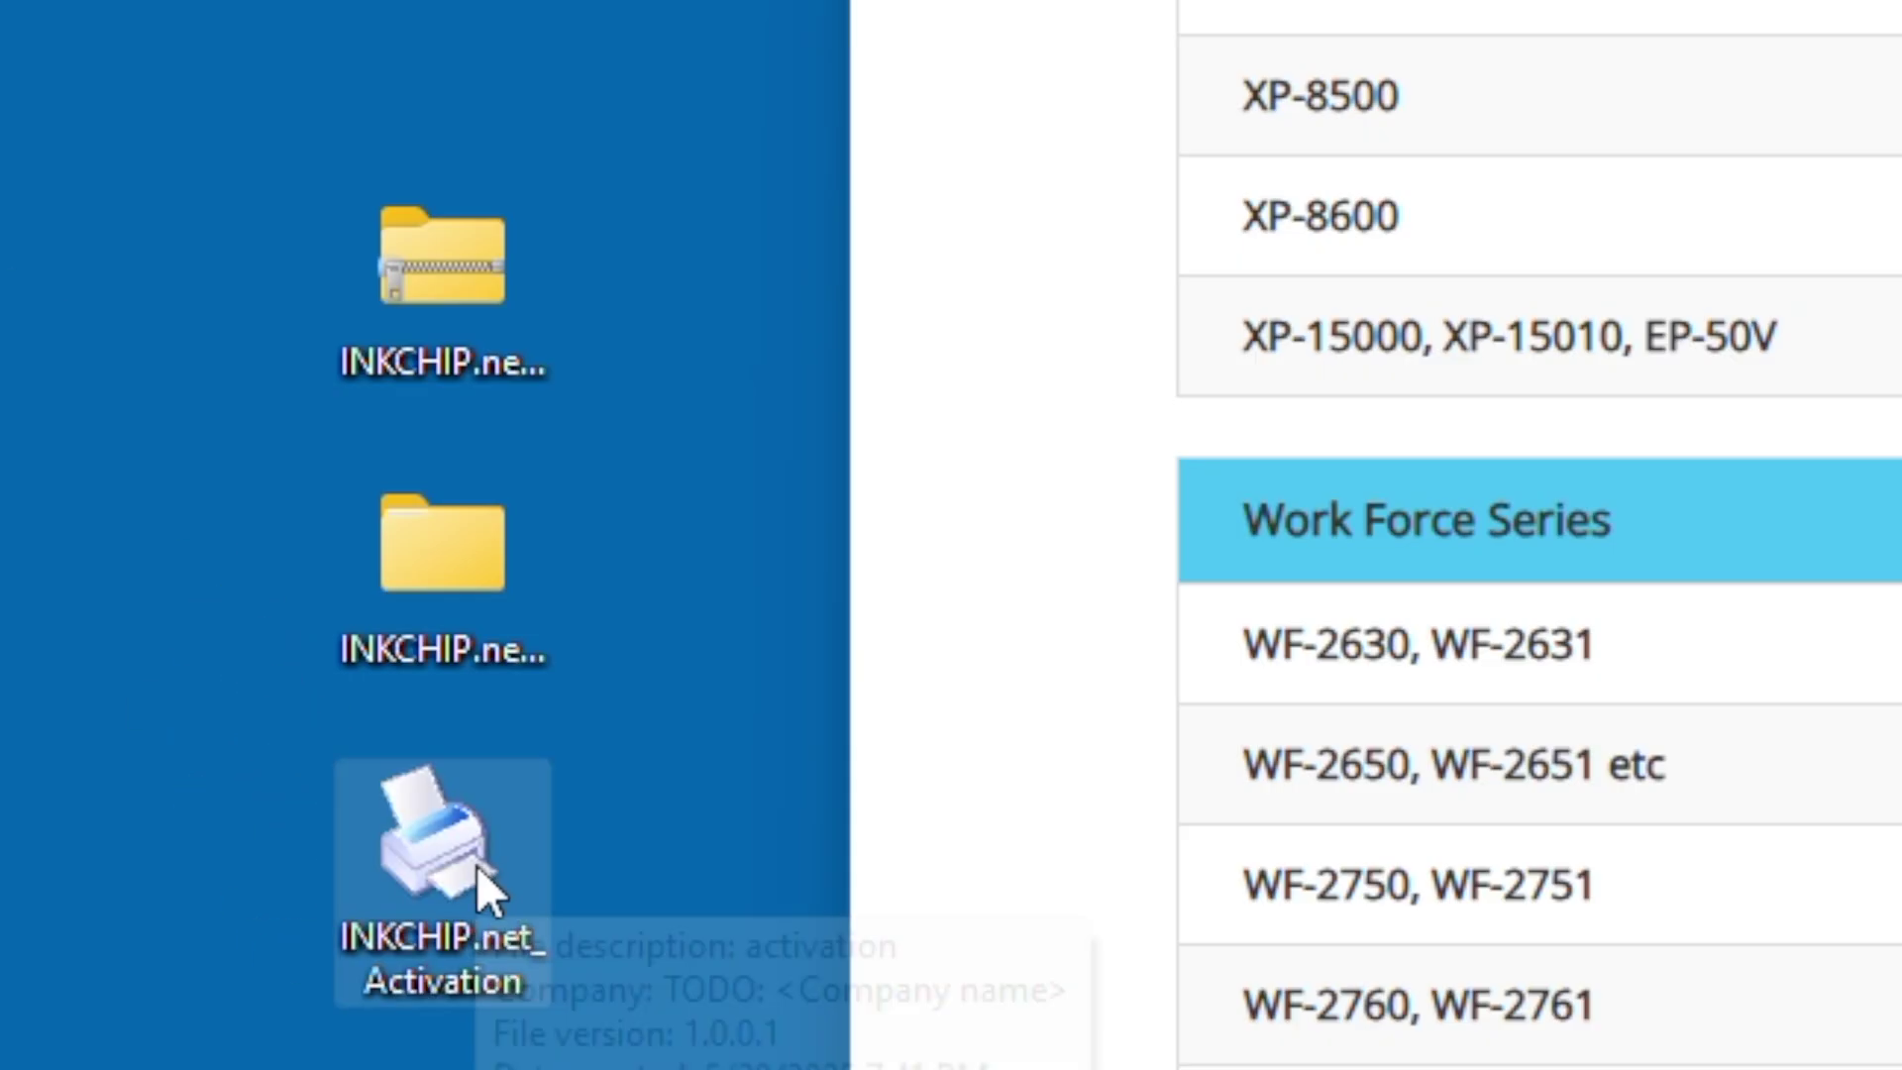
{"action": "double_click", "coordinate": [477, 865]}
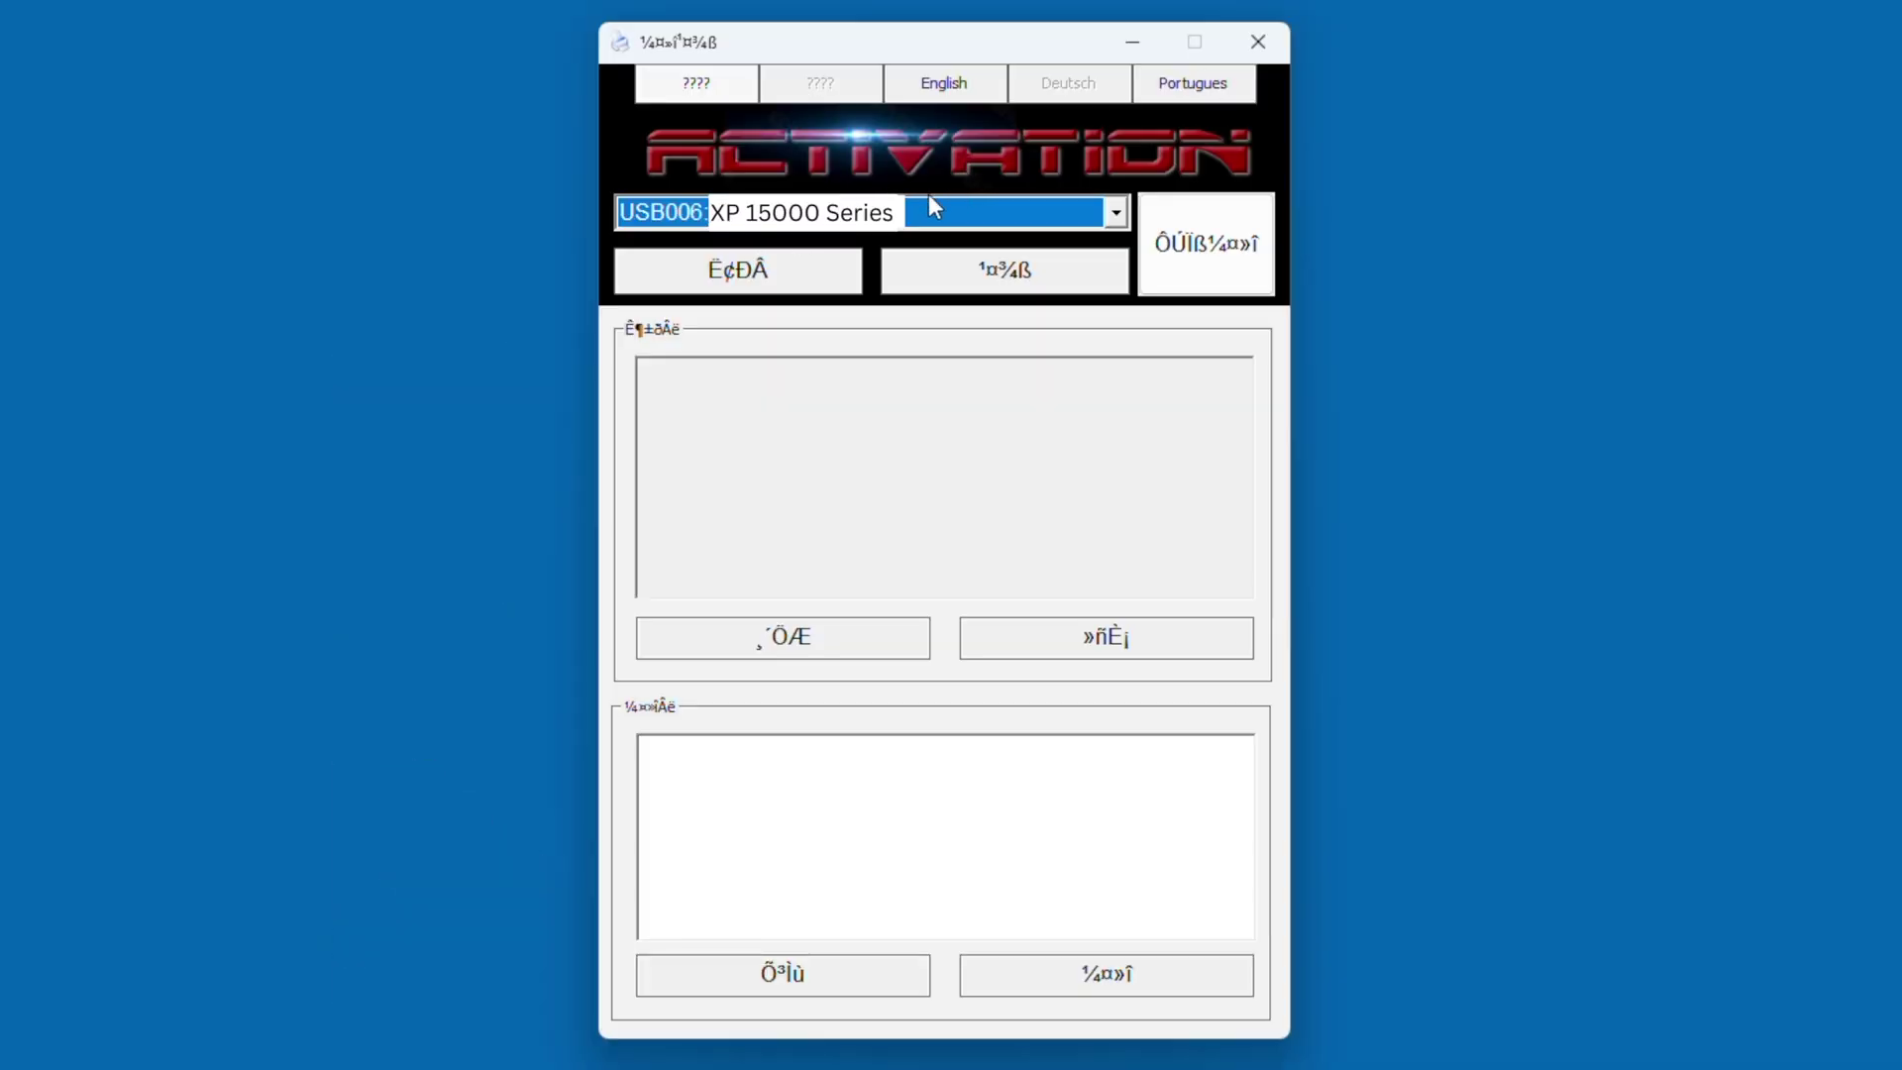
{"action": "left_click", "coordinate": [942, 86]}
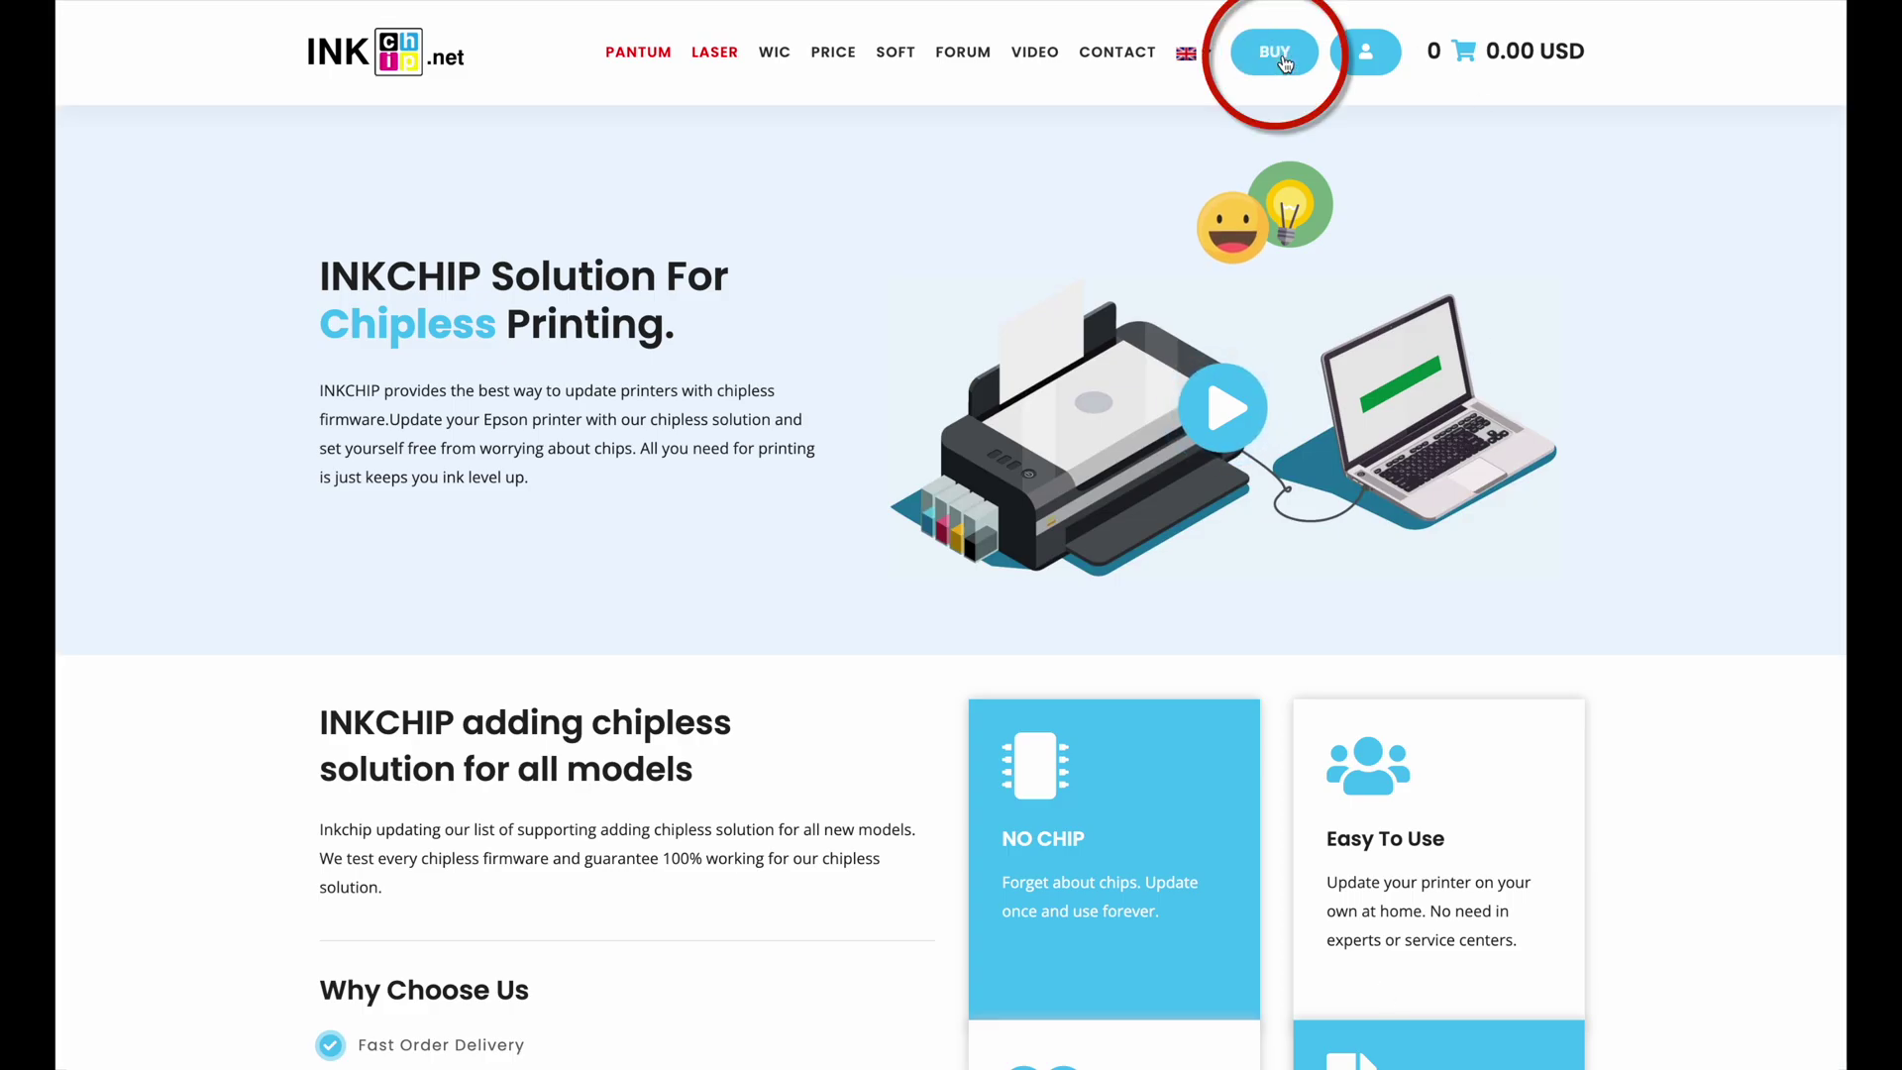
Add the XP-15000 firmware code from the XP Series price list to the cart
{"action": "left_click", "coordinate": [1275, 52]}
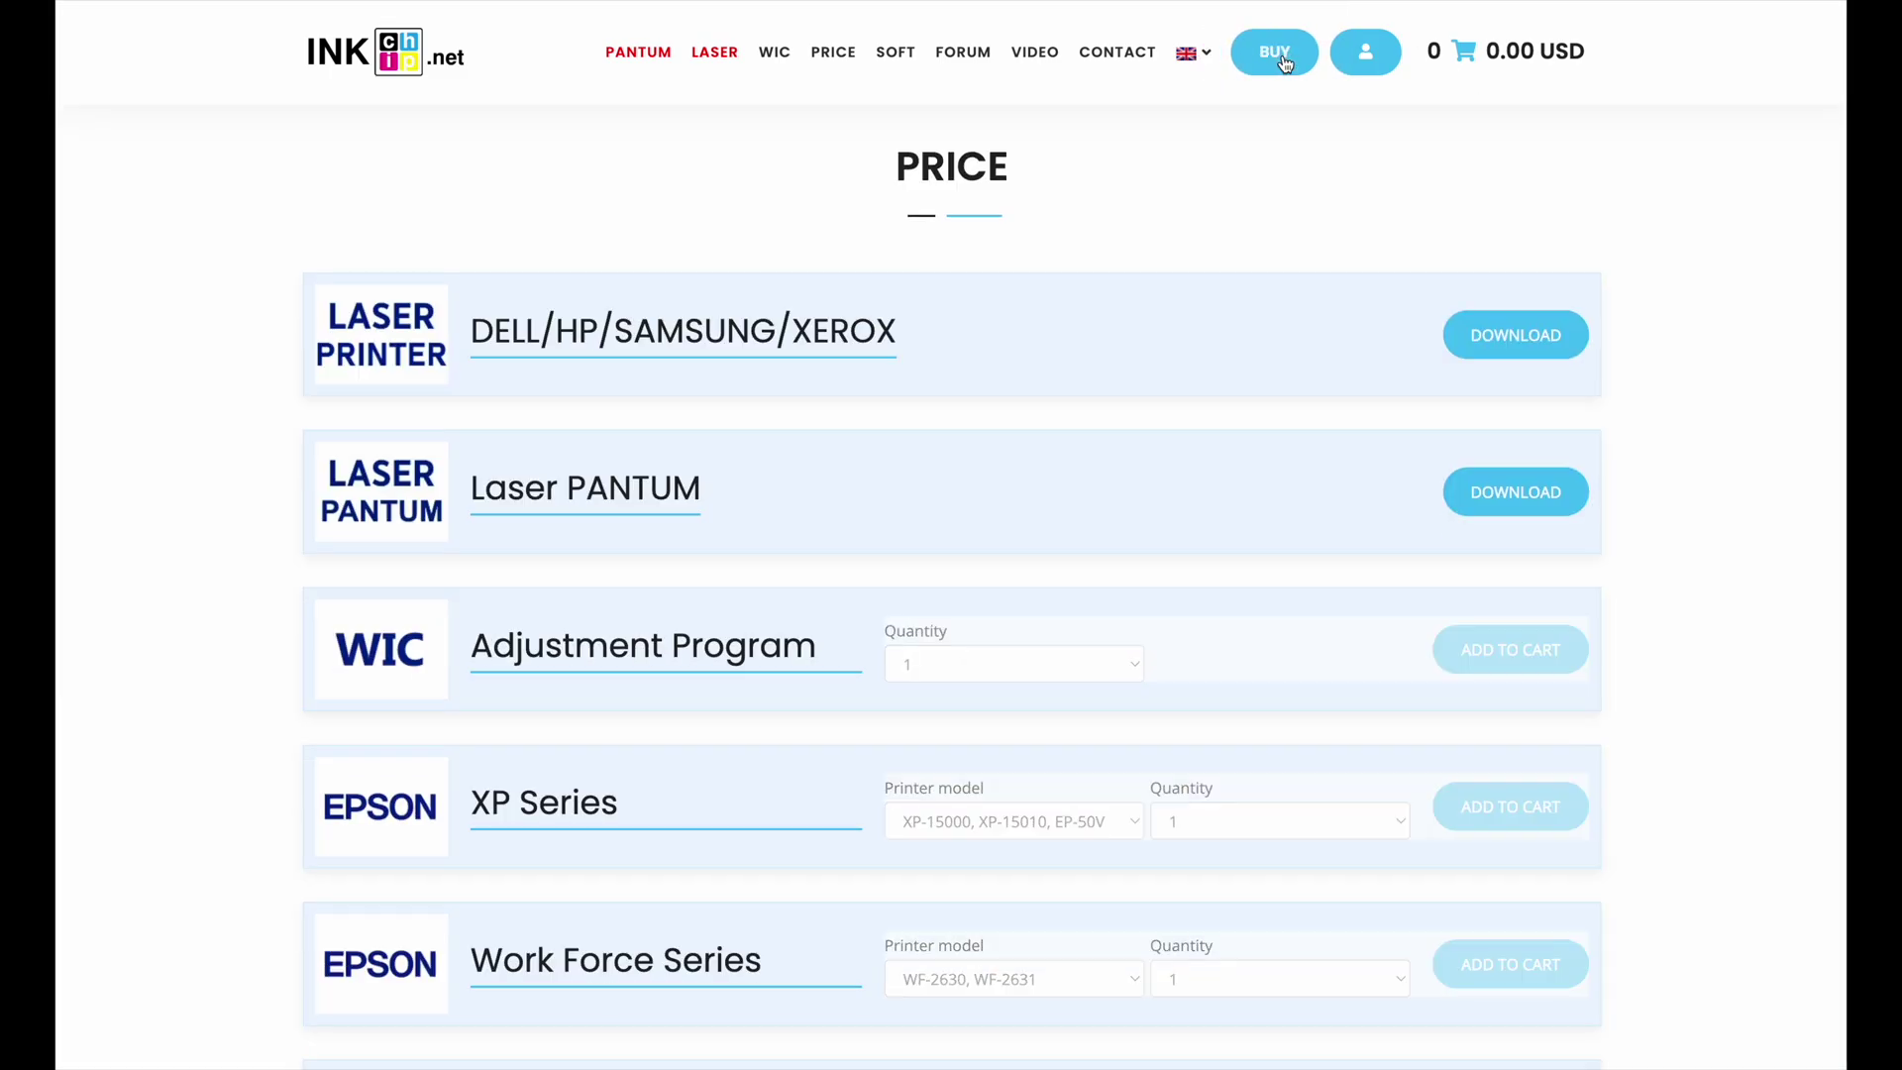
{"action": "scroll", "coordinate": [882, 395], "scroll_direction": "down", "scroll_amount": 3}
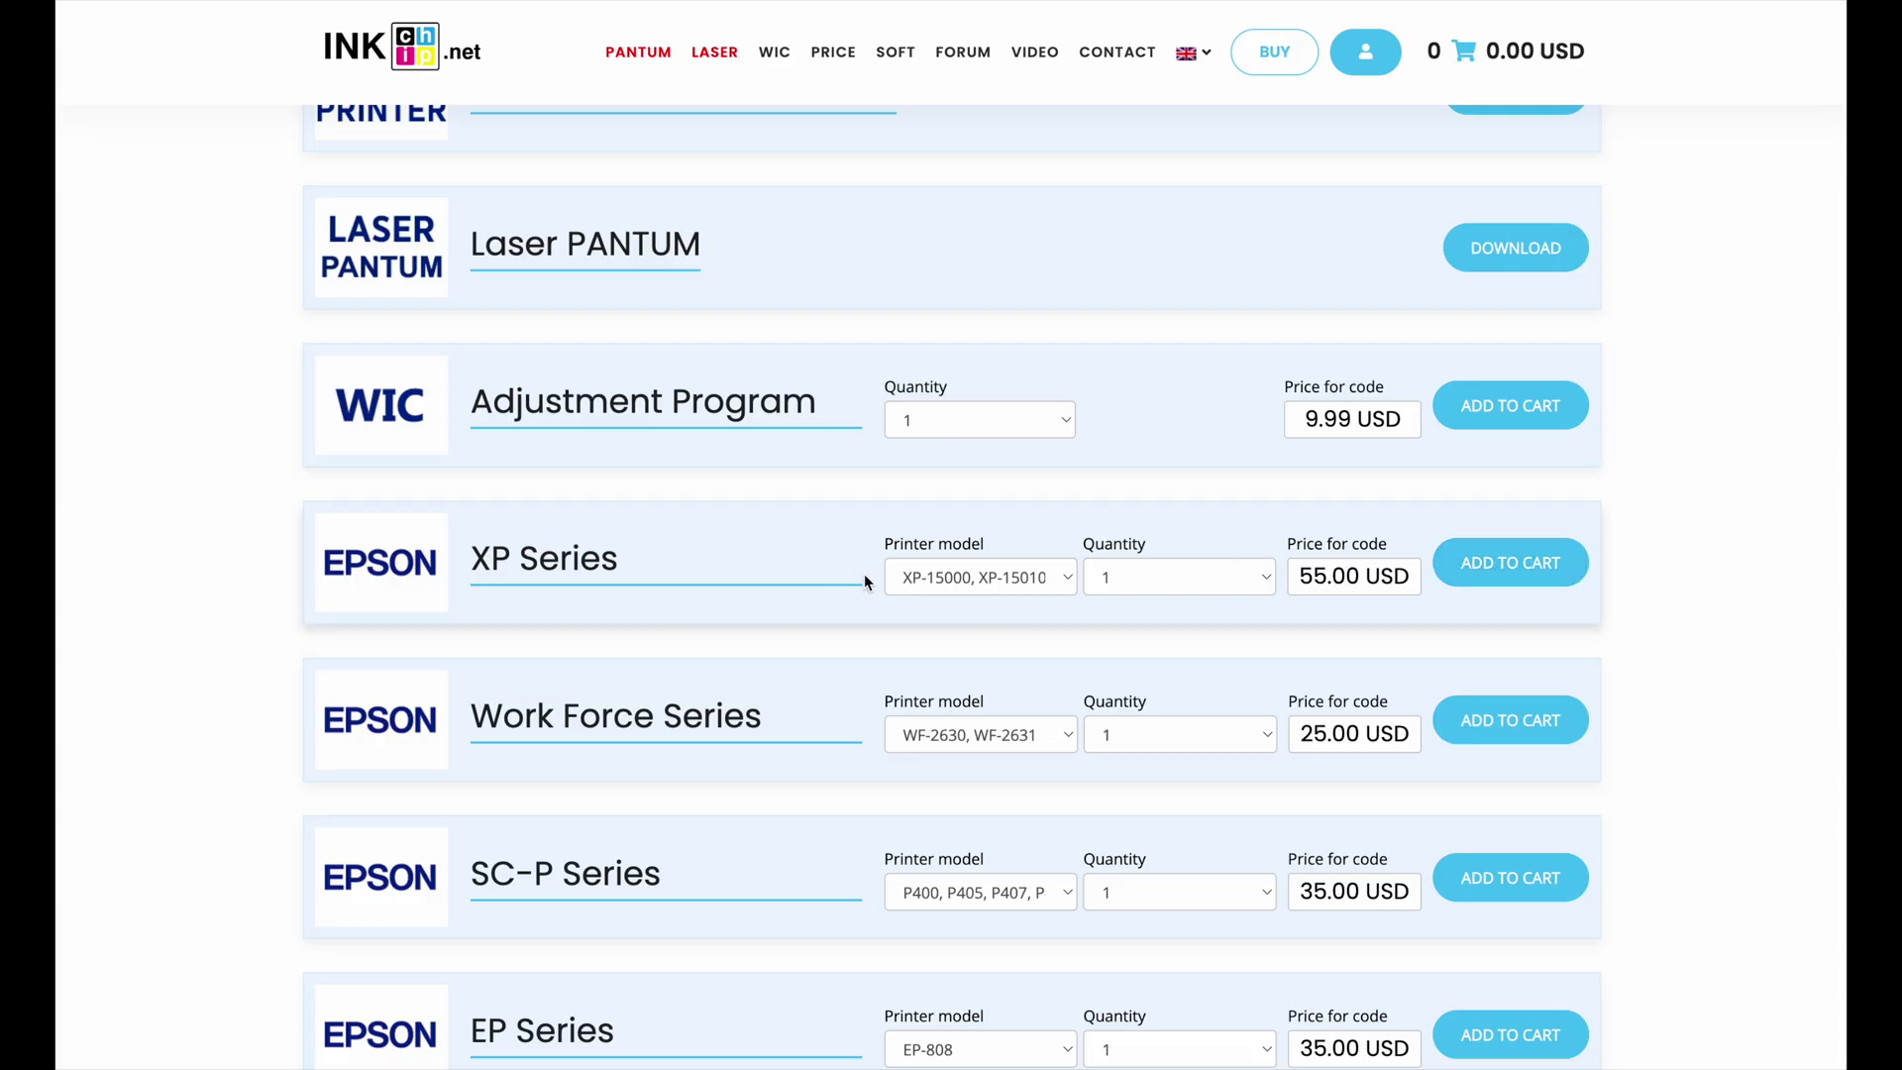
{"action": "left_click", "coordinate": [1021, 576]}
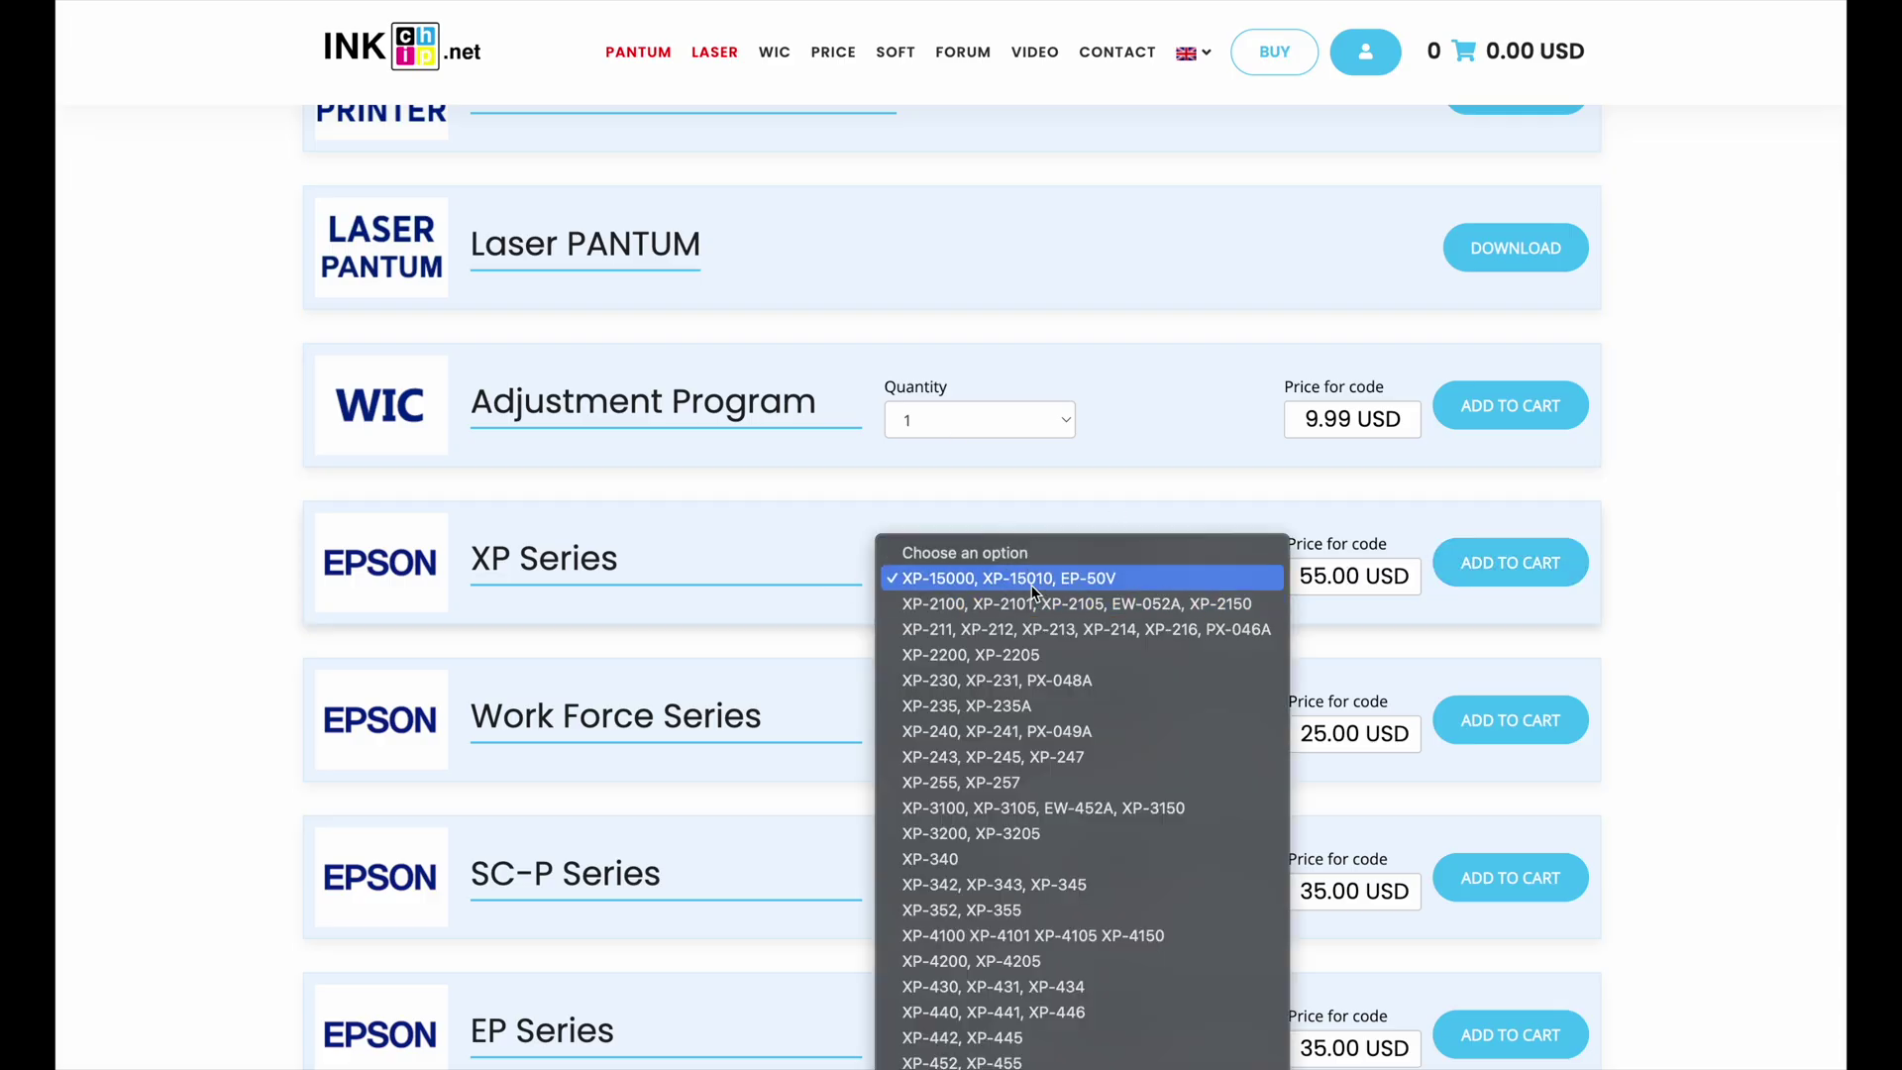
{"action": "left_click", "coordinate": [1033, 584]}
{"action": "left_click", "coordinate": [1509, 569]}
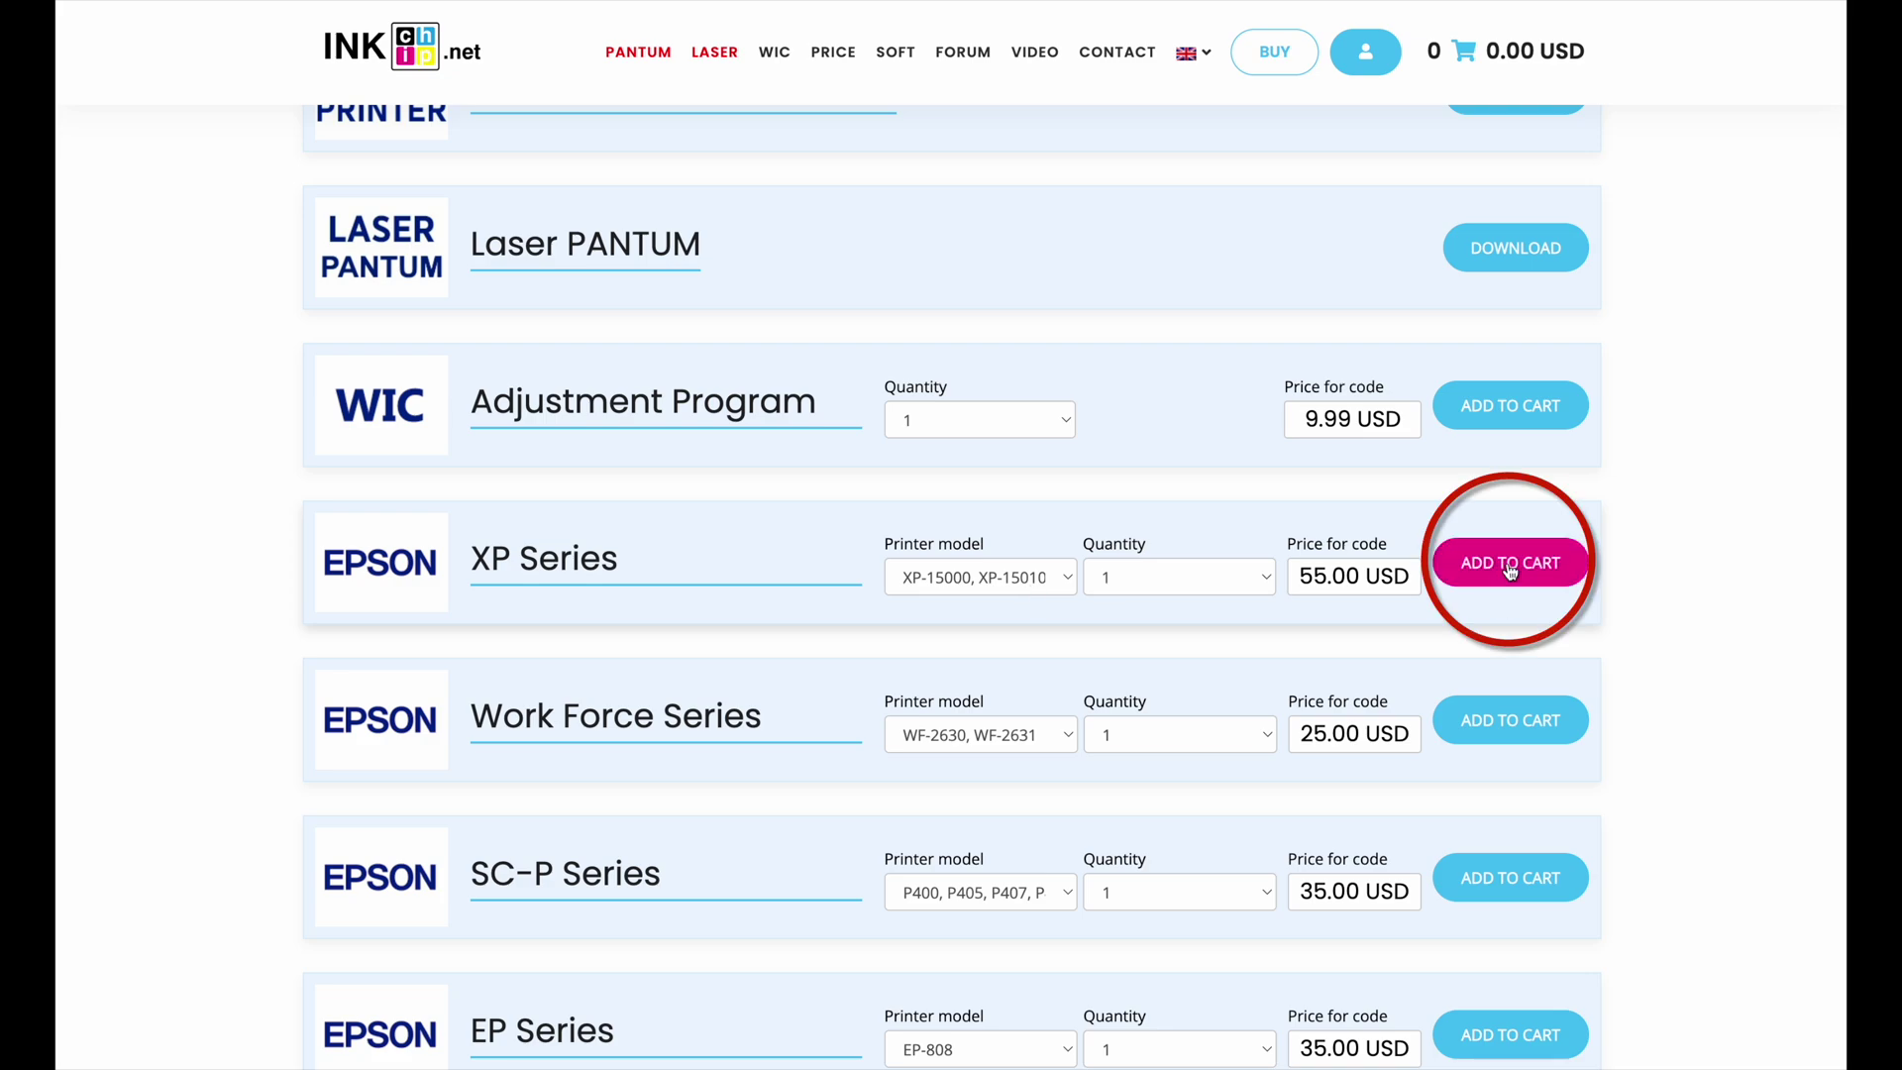
{"action": "left_click", "coordinate": [1509, 570]}
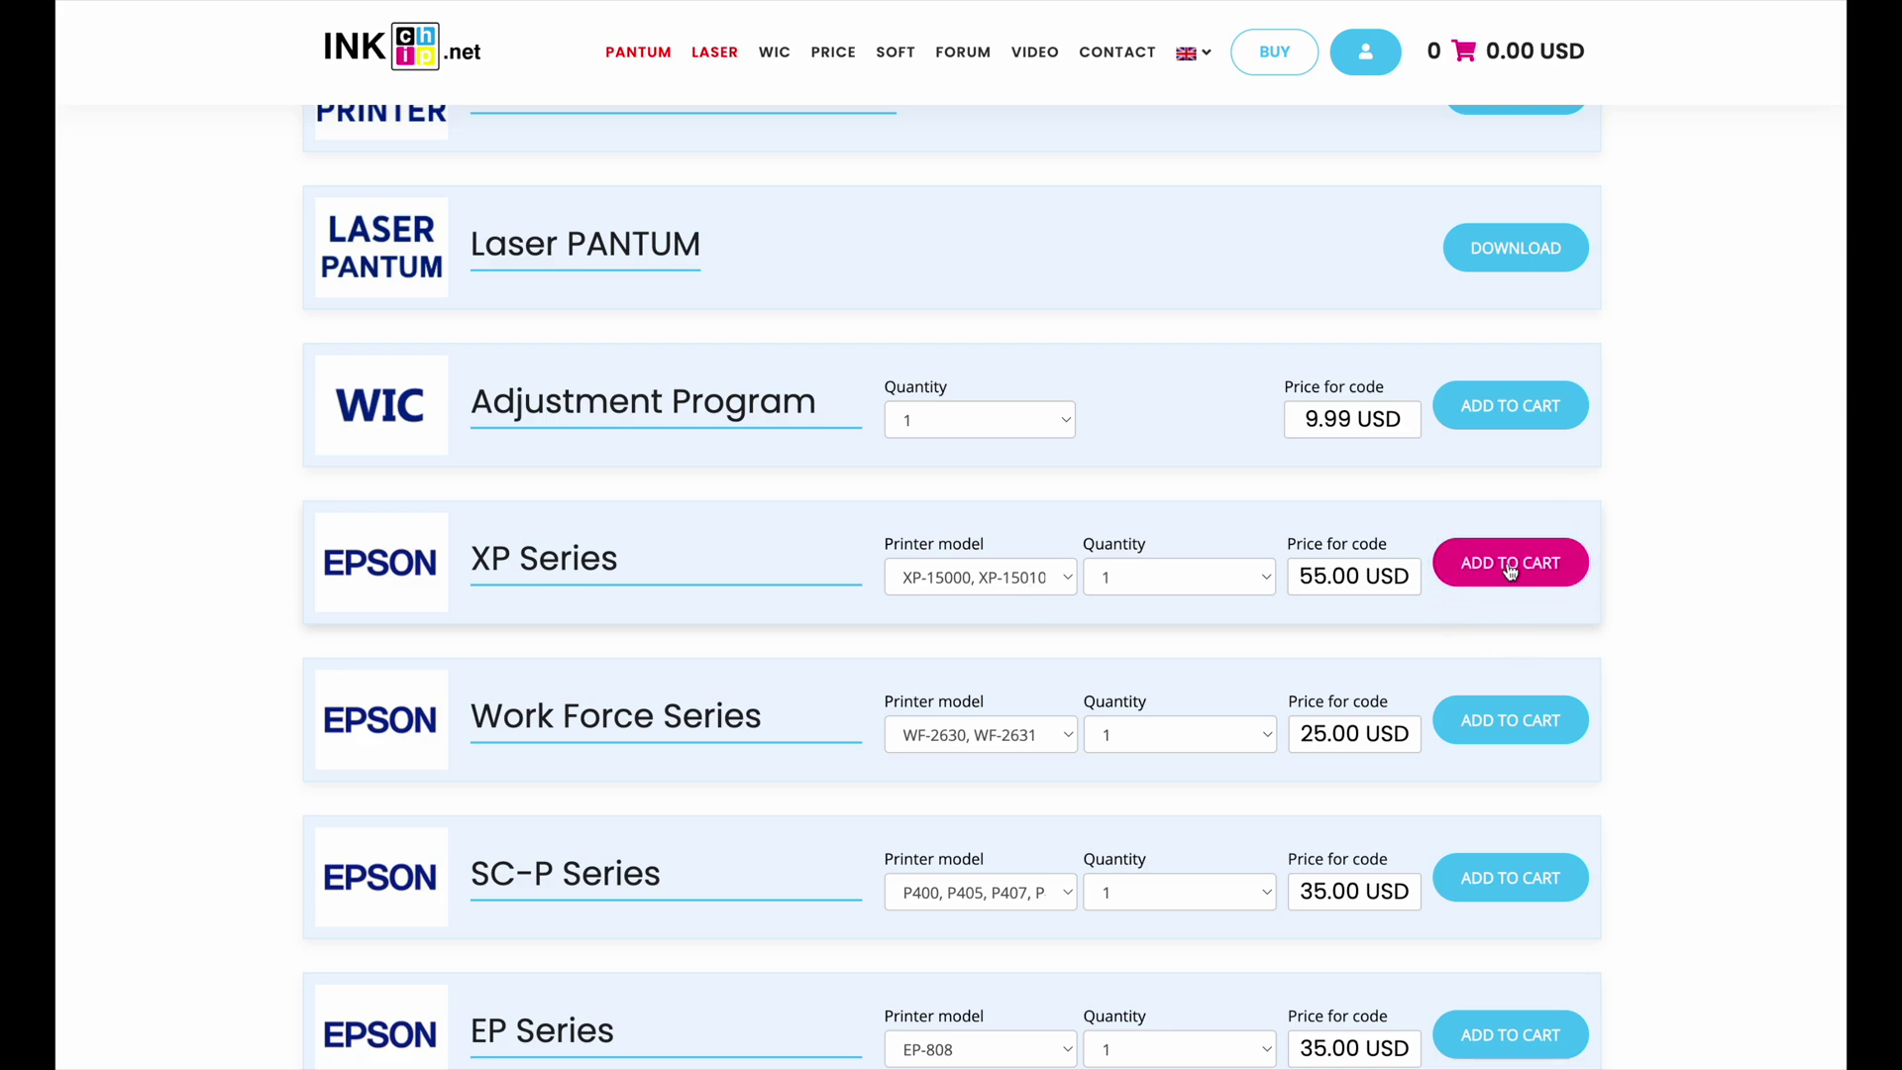
Apply the bestprinters coupon for a 49.50 USD total, check out, and select the purchased code
{"action": "left_click", "coordinate": [1458, 54]}
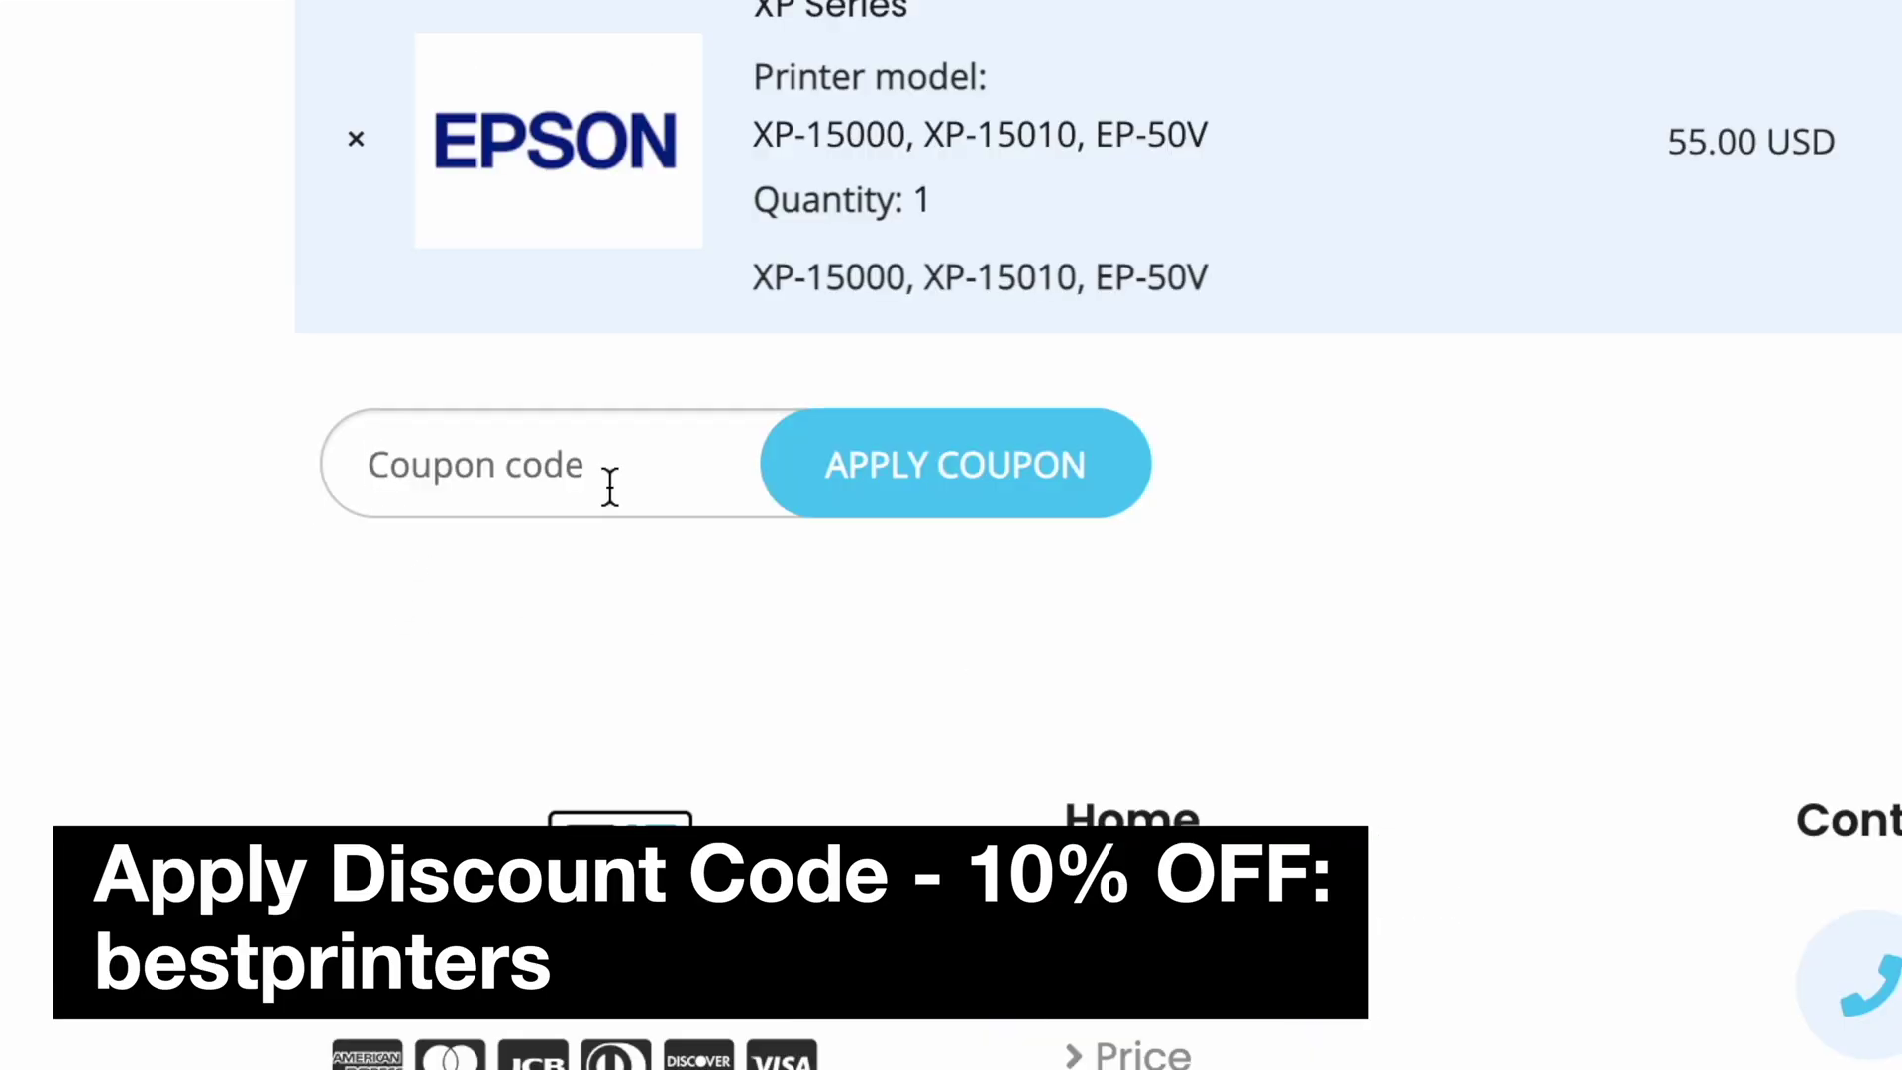
{"action": "type", "text": "bestprinters"}
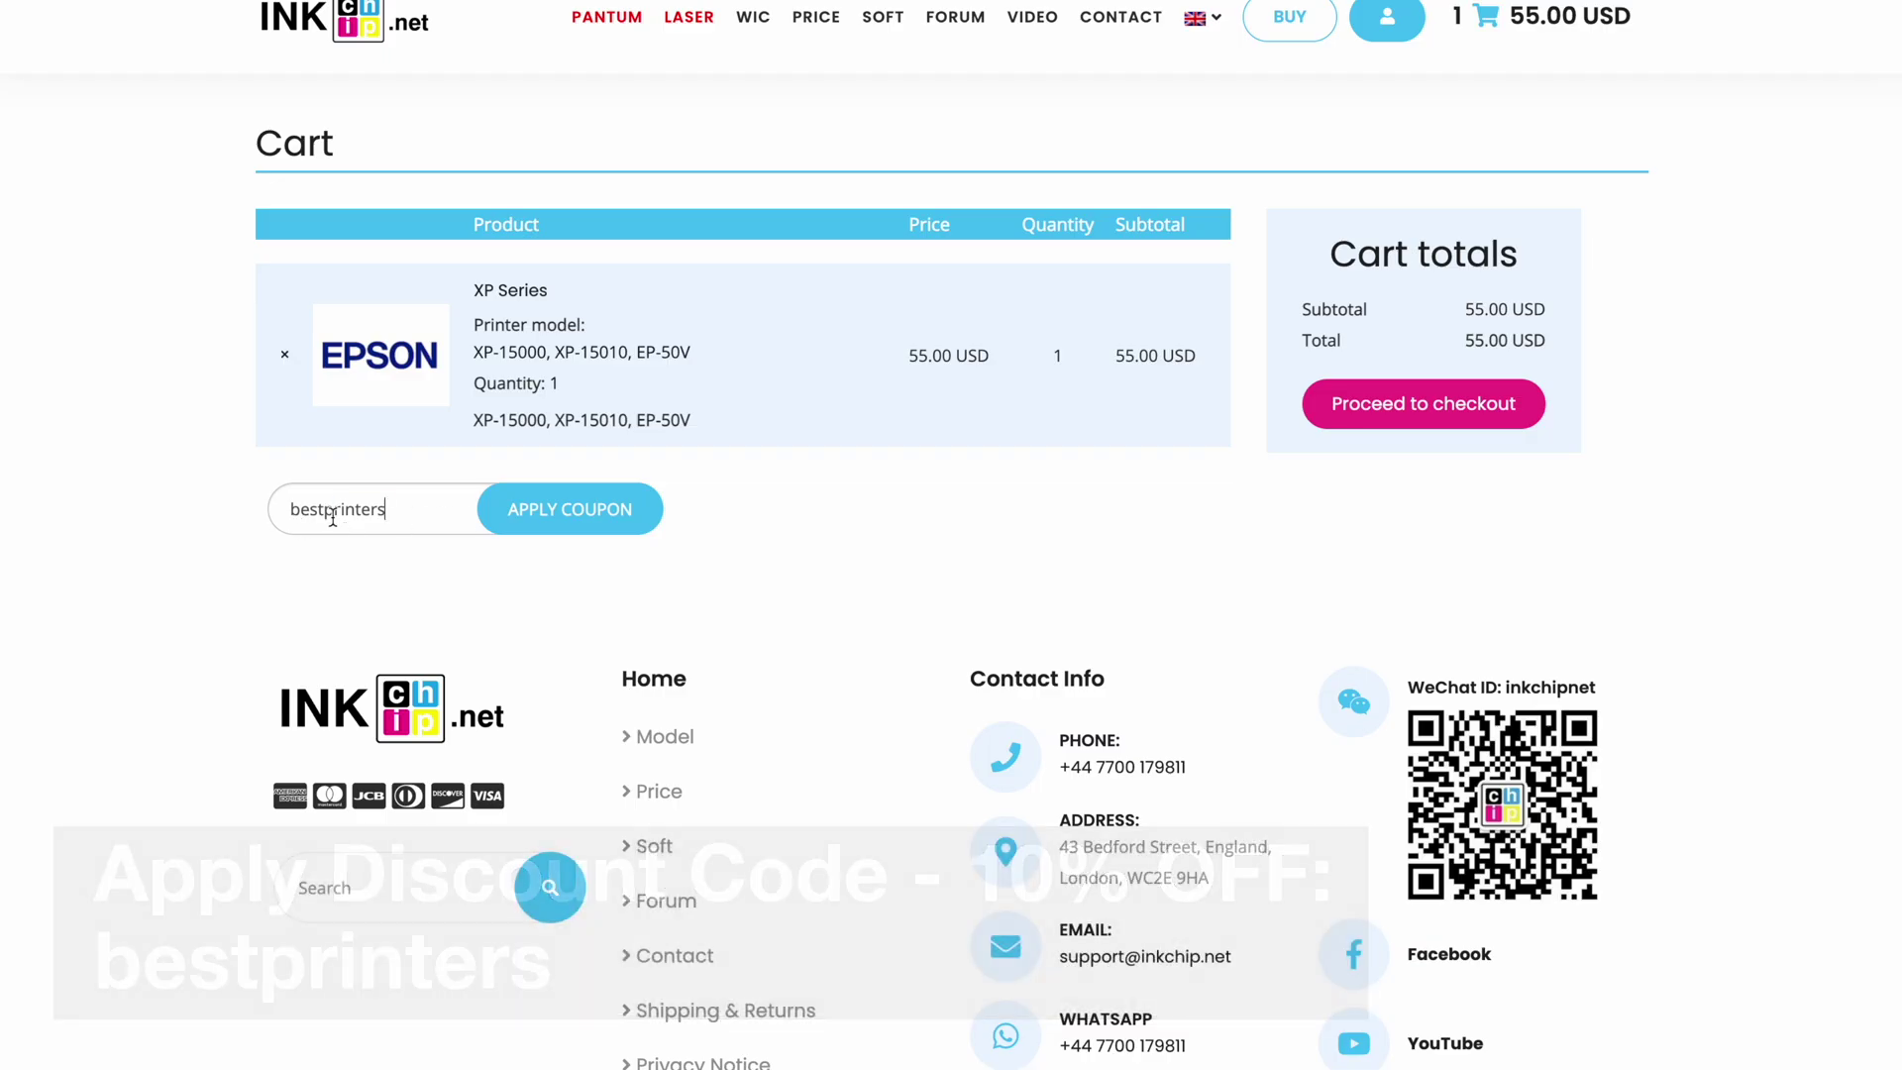
{"action": "left_click", "coordinate": [542, 522]}
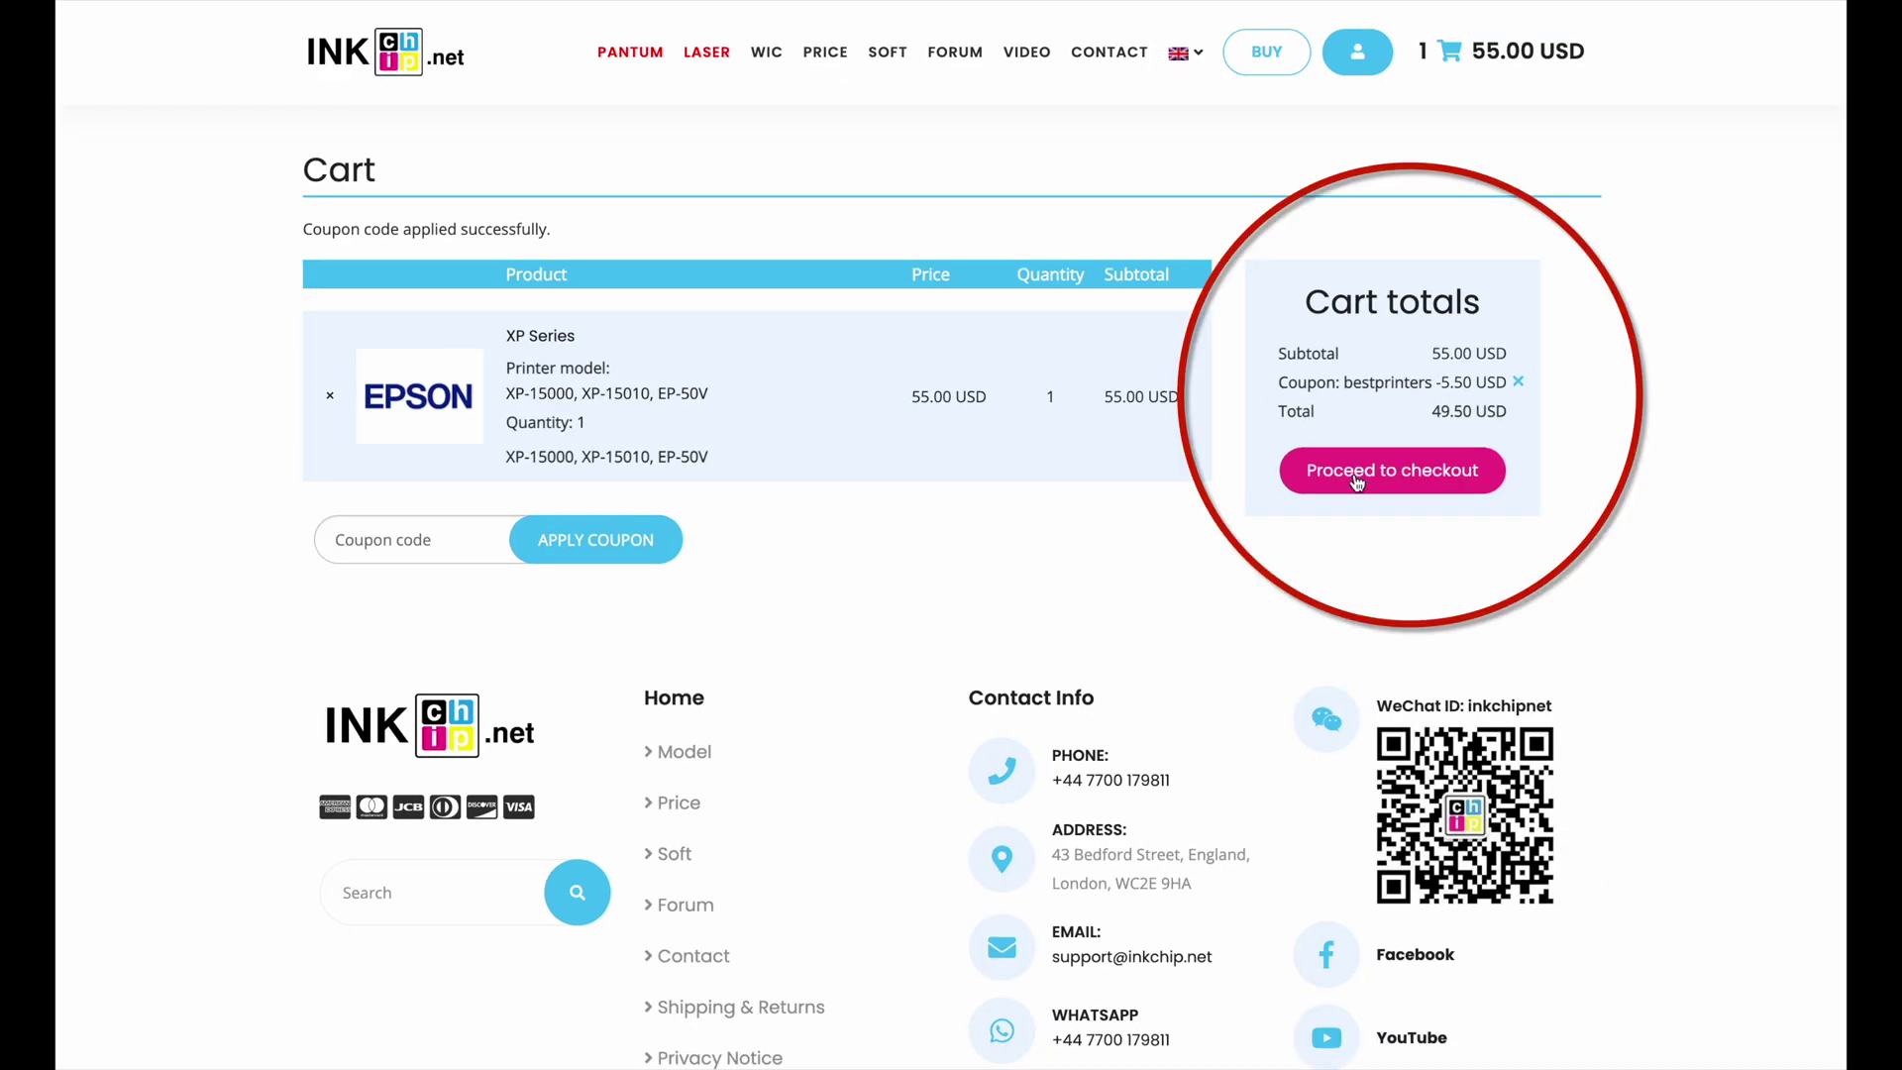
{"action": "left_click", "coordinate": [1332, 474]}
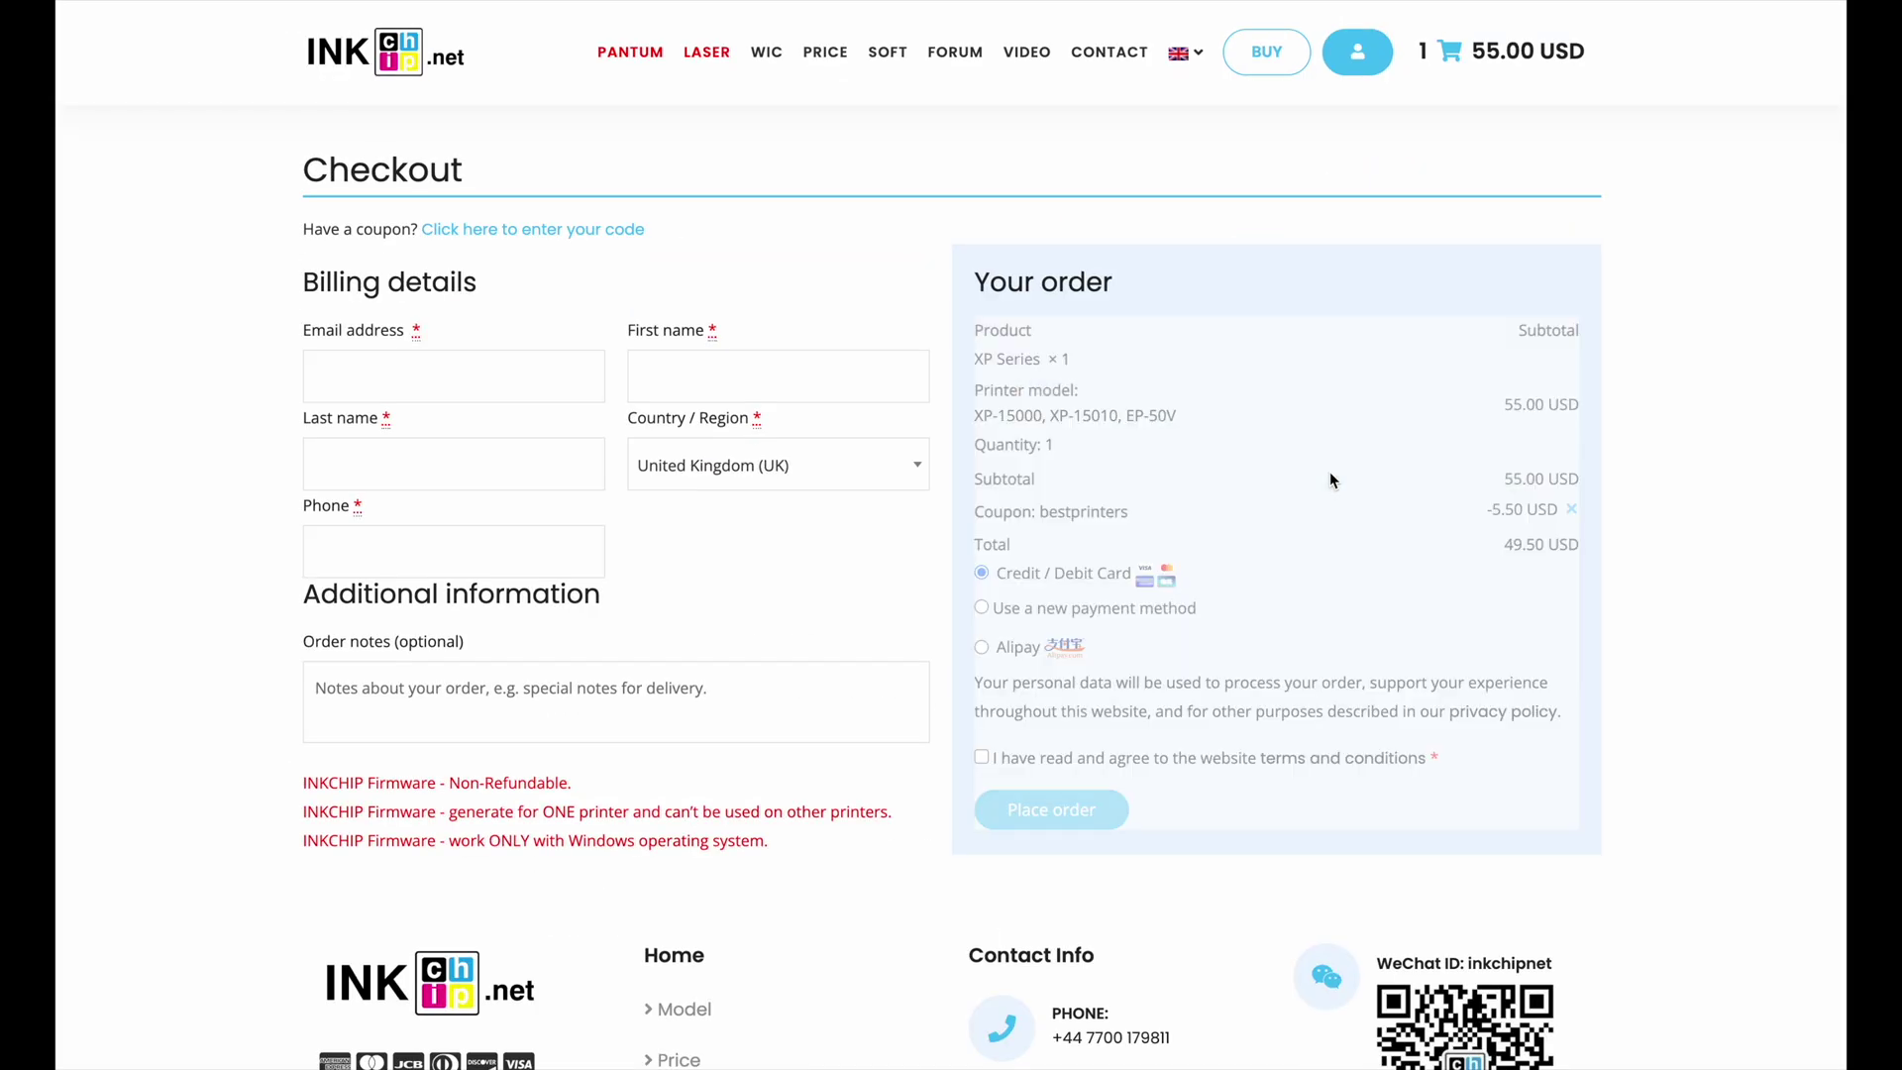
{"action": "scroll", "coordinate": [562, 502], "scroll_direction": "down", "scroll_amount": 2}
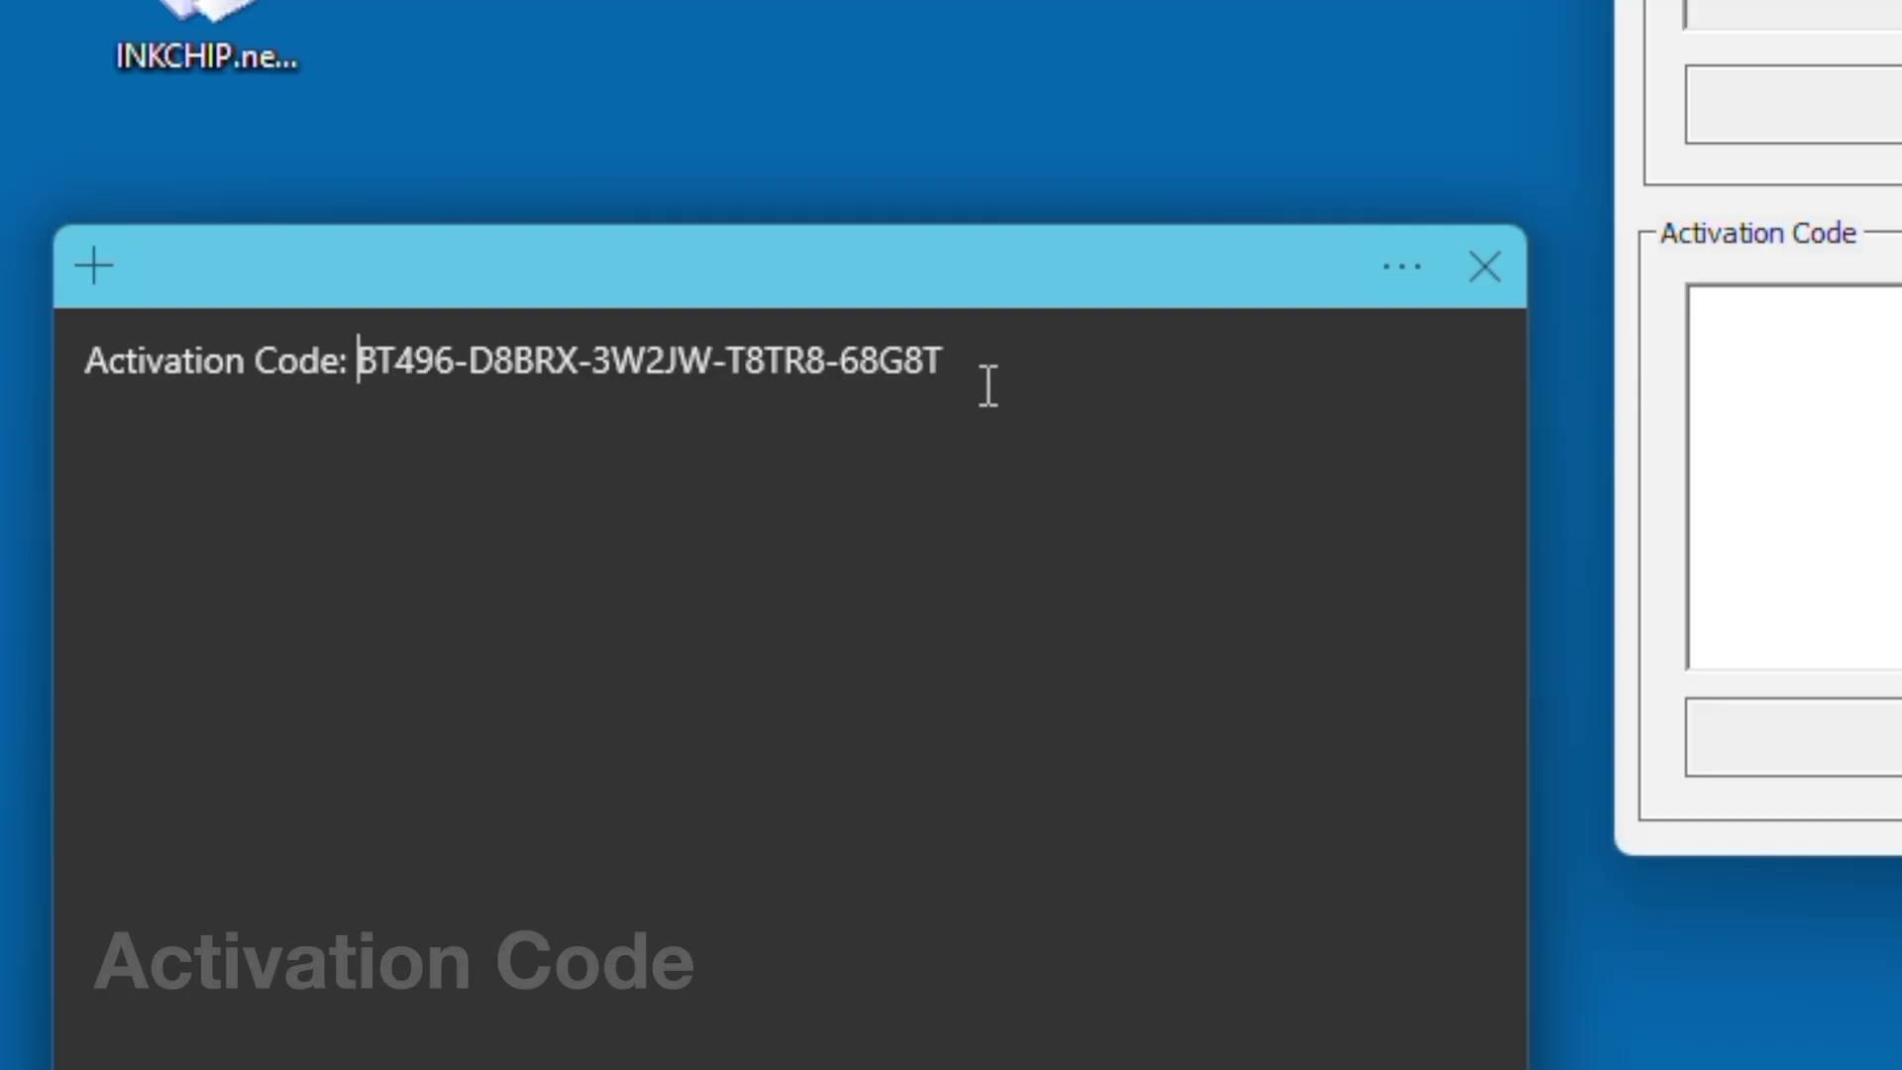
{"action": "left_click_drag", "start_coordinate": [989, 386], "coordinate": [418, 394]}
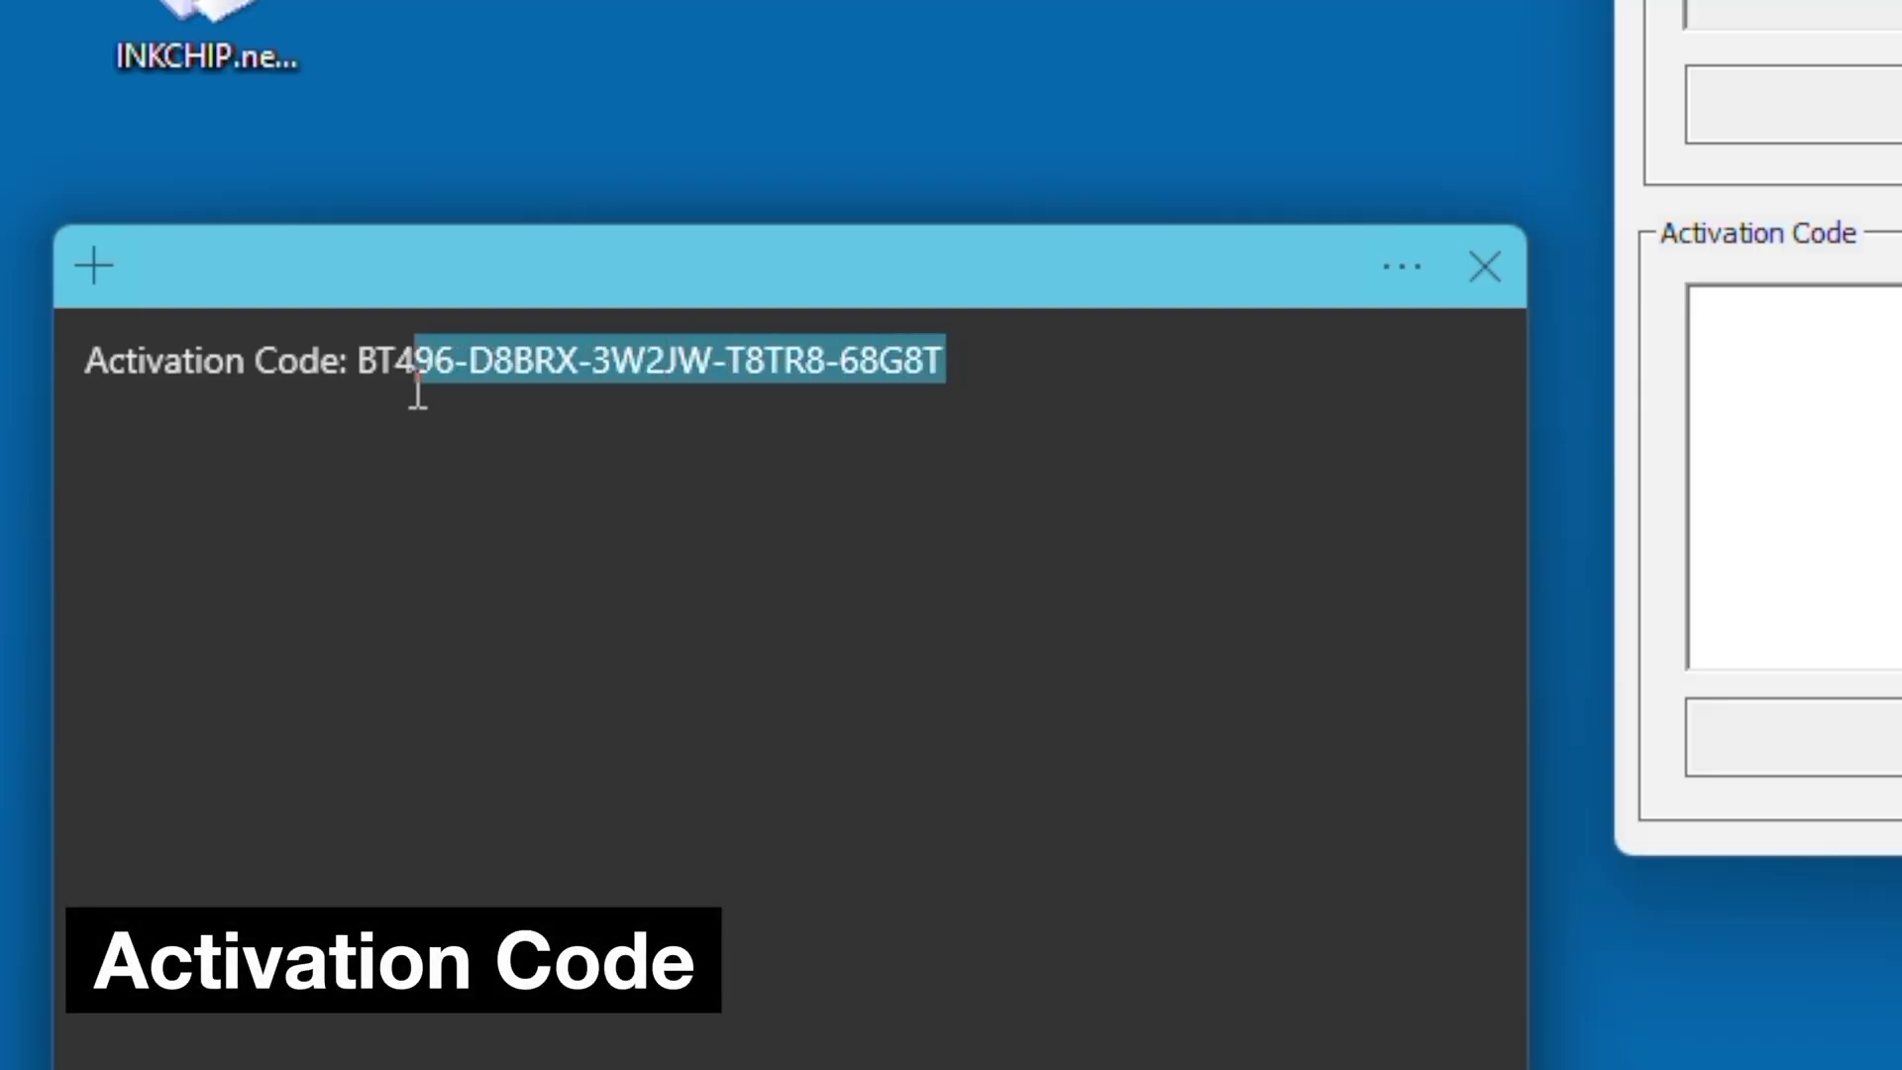
Copy the purchased code and activate the XP 15000 printer online with it in English mode
{"action": "right_click", "coordinate": [424, 362]}
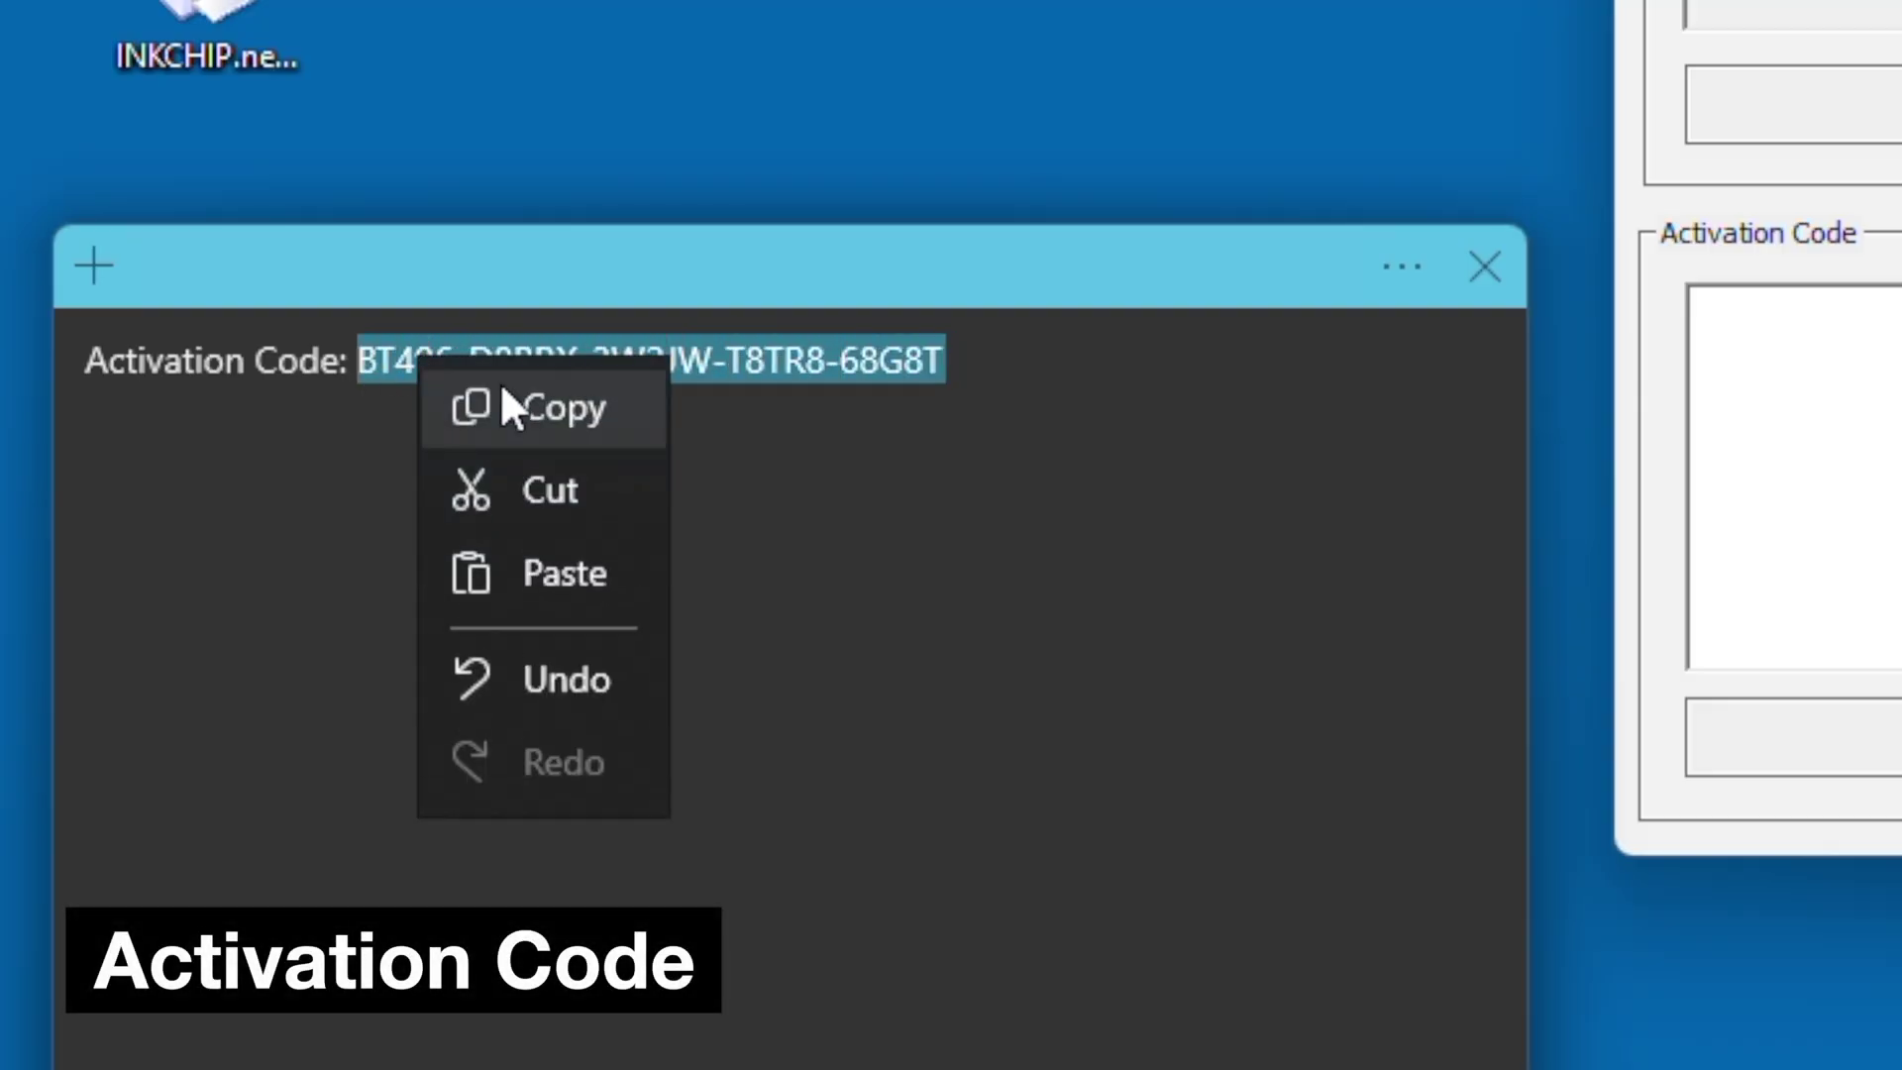
{"action": "left_click", "coordinate": [505, 406]}
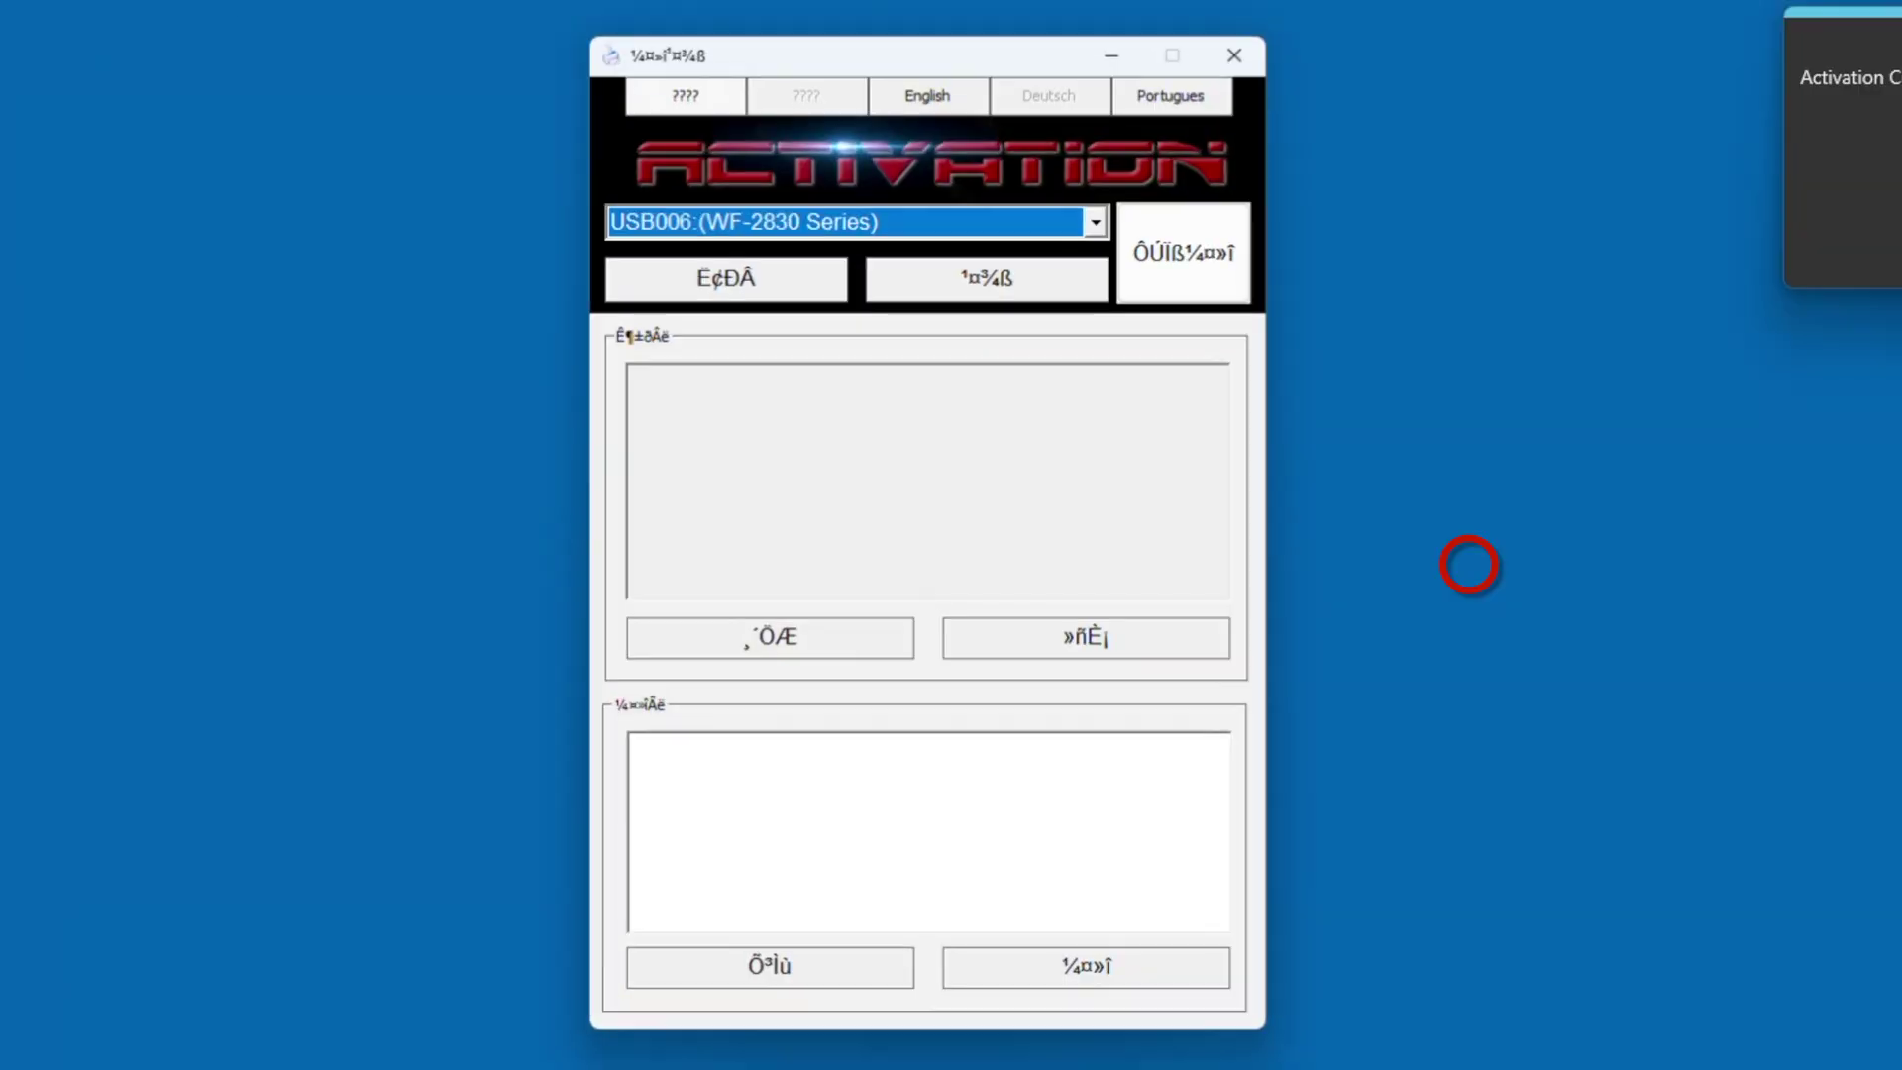
{"action": "left_click", "coordinate": [926, 91]}
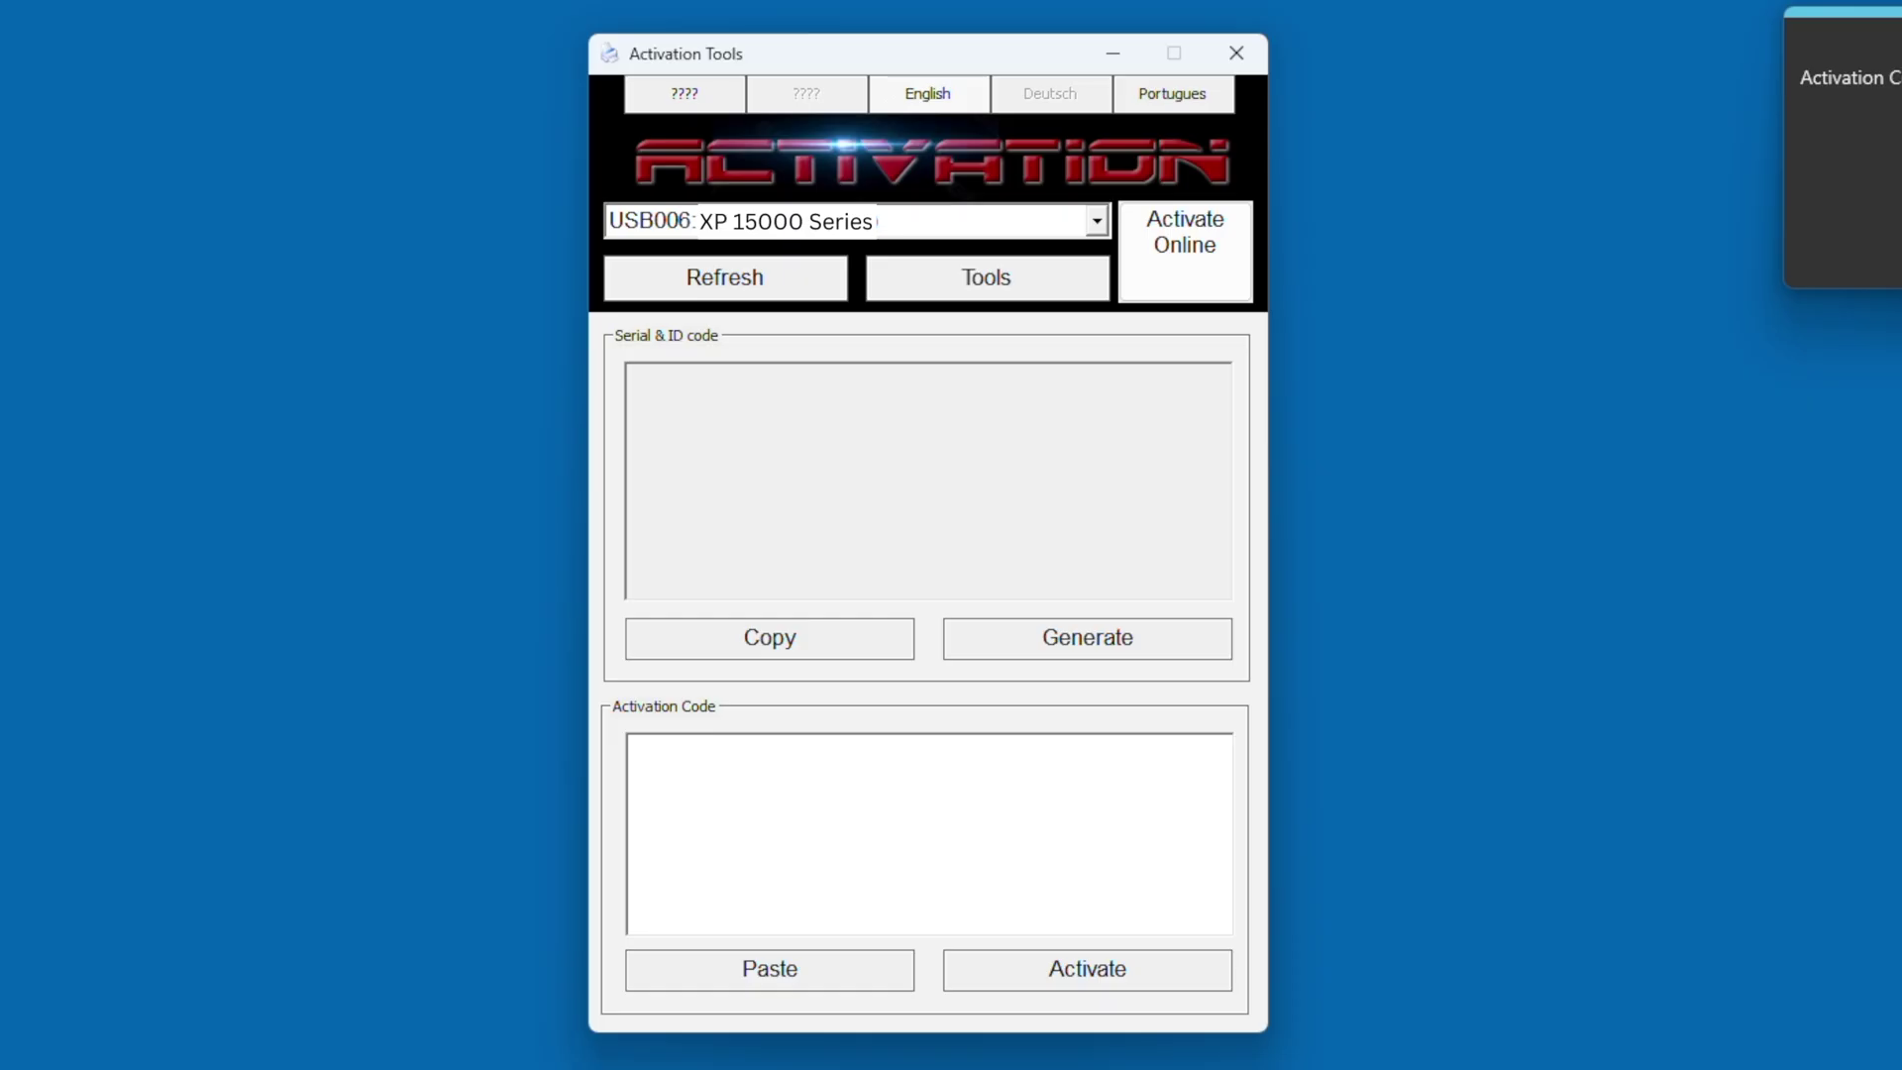
{"action": "left_click", "coordinate": [1189, 267]}
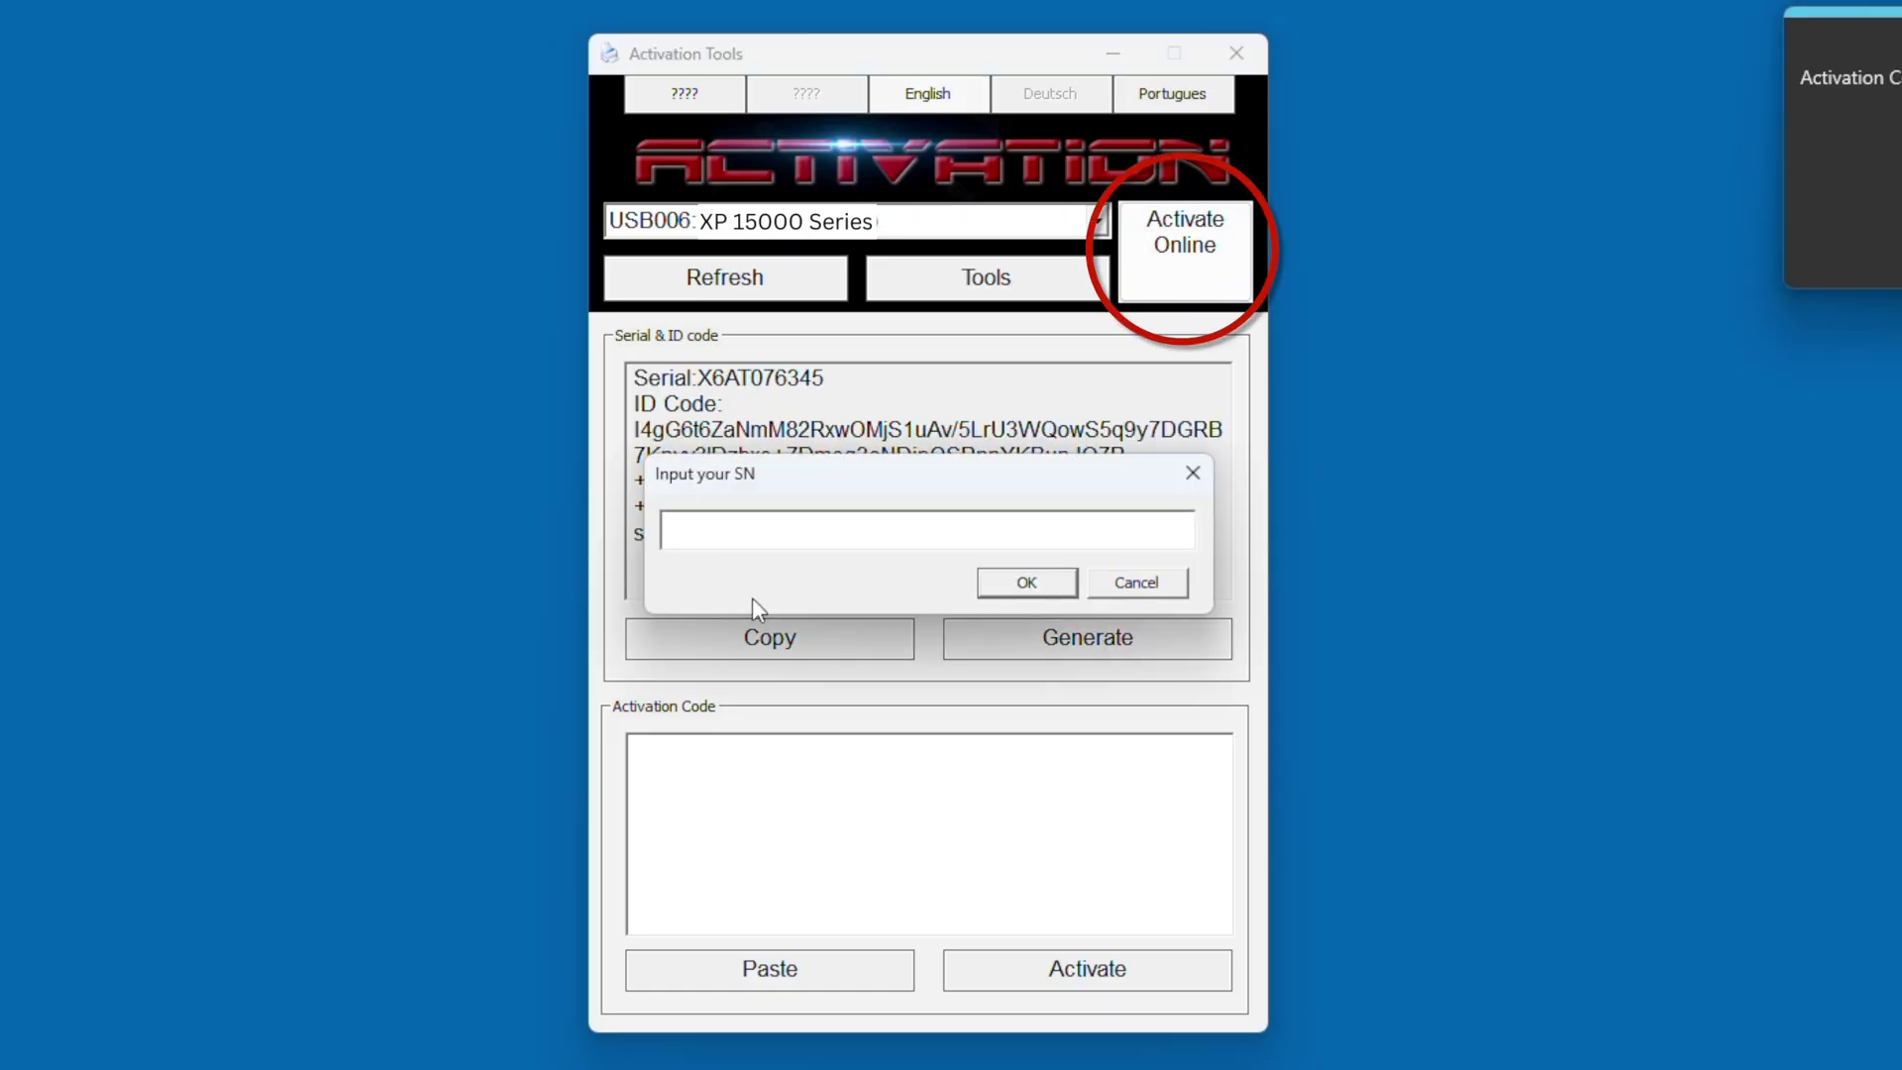
{"action": "right_click", "coordinate": [862, 535]}
{"action": "left_click", "coordinate": [895, 646]}
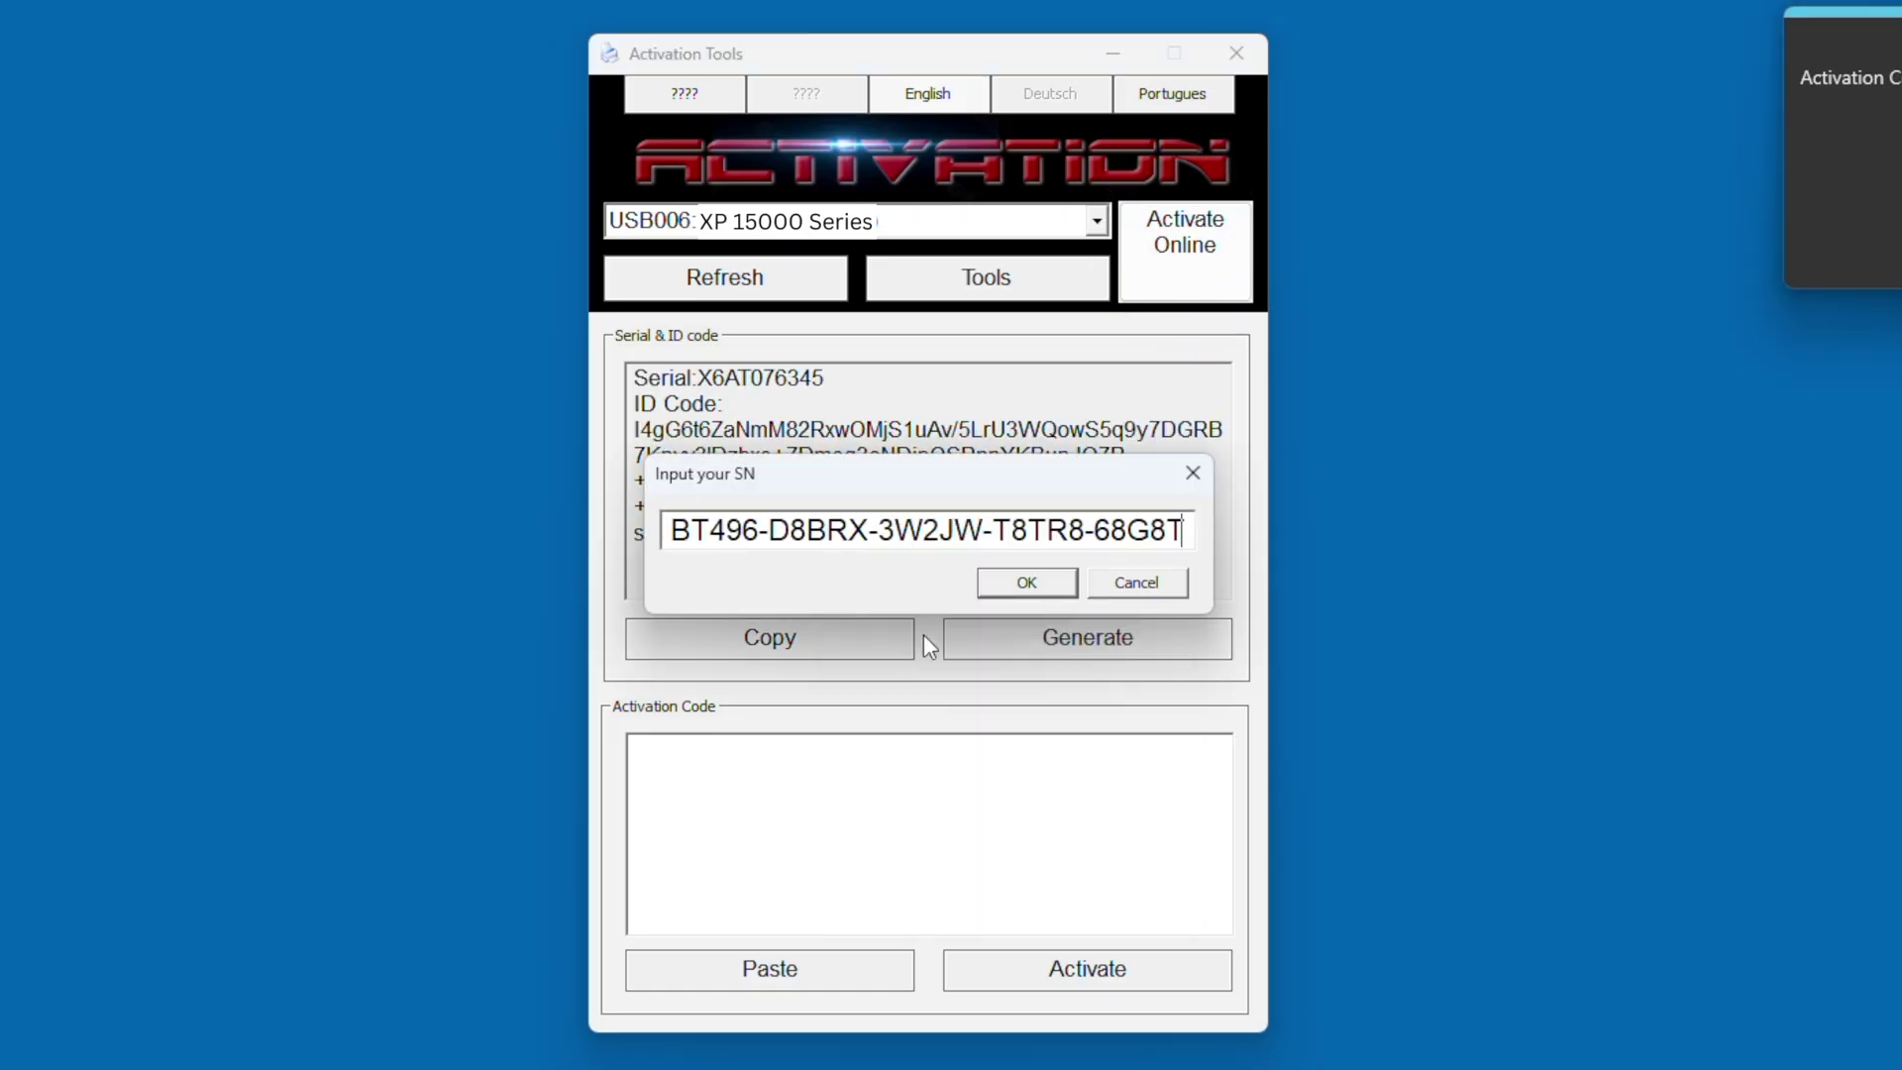
{"action": "left_click", "coordinate": [1018, 585]}
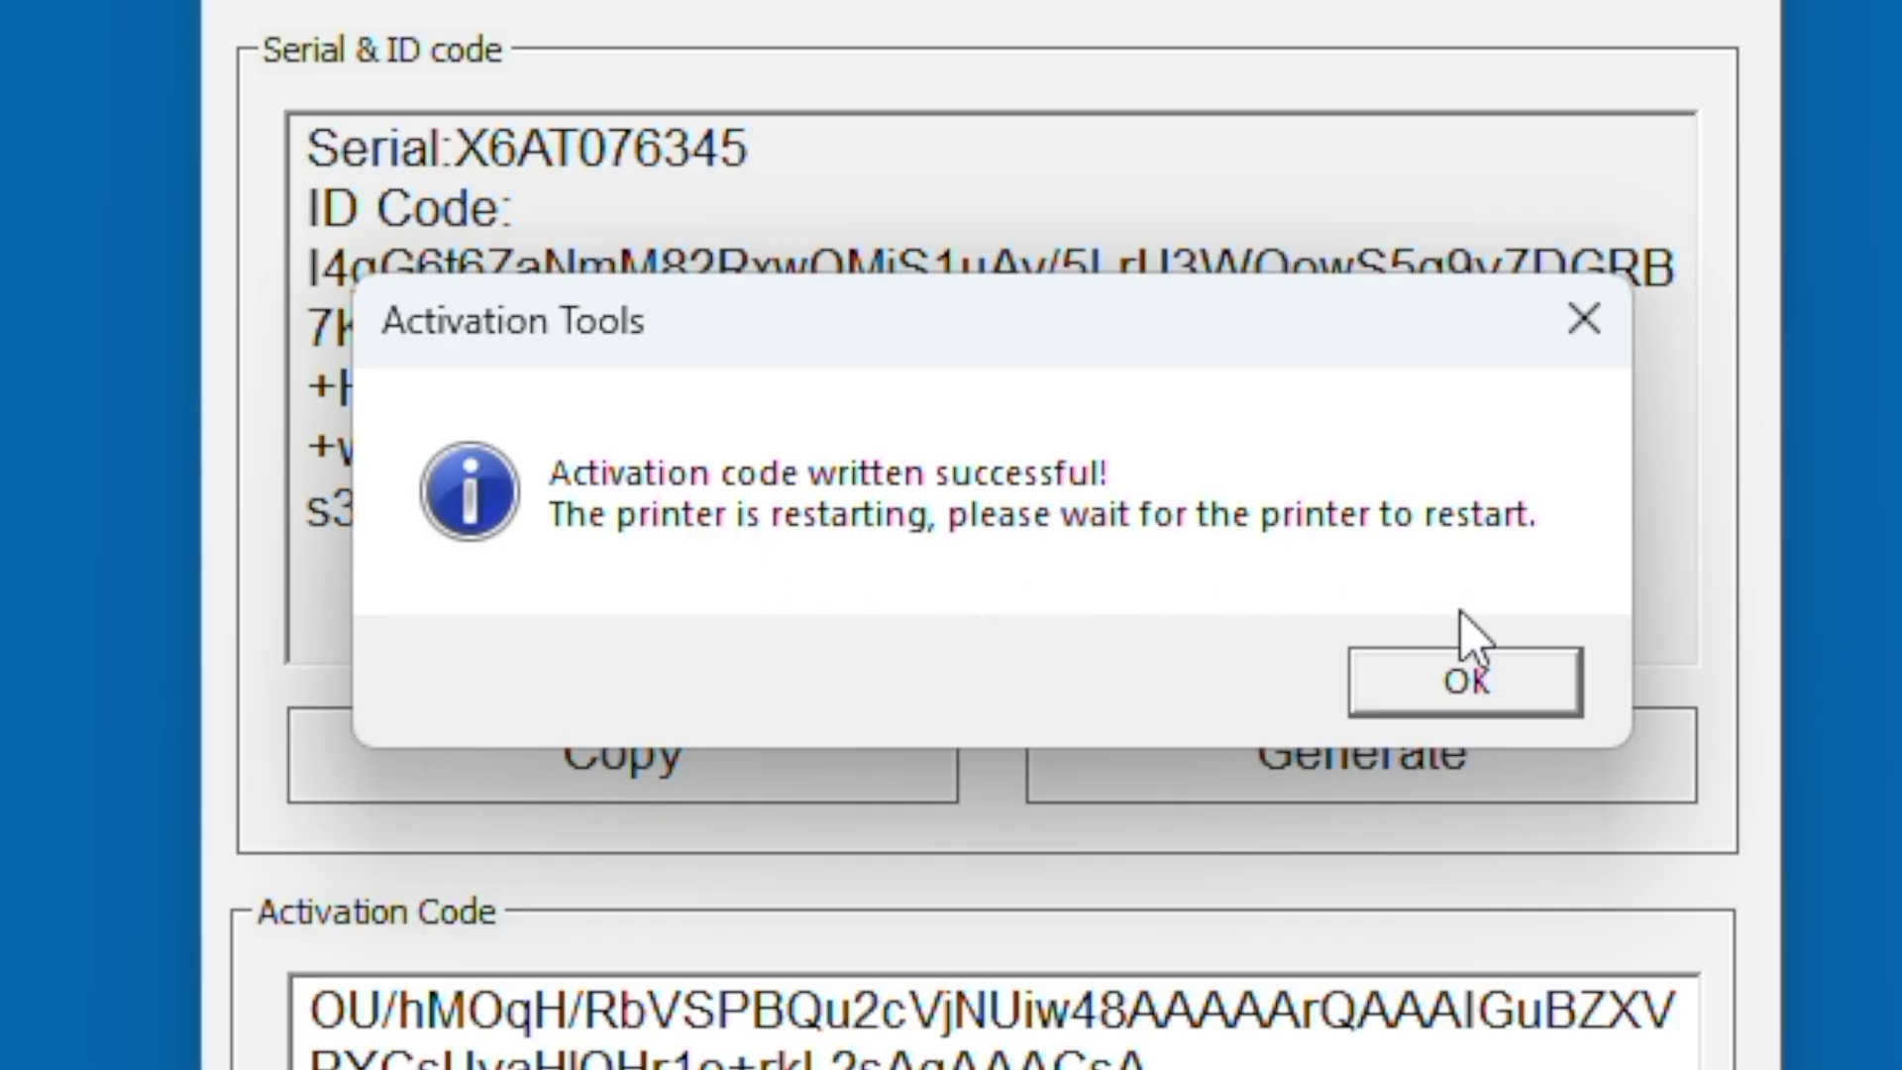
Dismiss the success message and copy the returned activation code
{"action": "left_click", "coordinate": [1464, 676]}
{"action": "left_click_drag", "start_coordinate": [971, 860], "coordinate": [624, 738]}
{"action": "right_click", "coordinate": [692, 749]}
{"action": "left_click", "coordinate": [785, 838]}
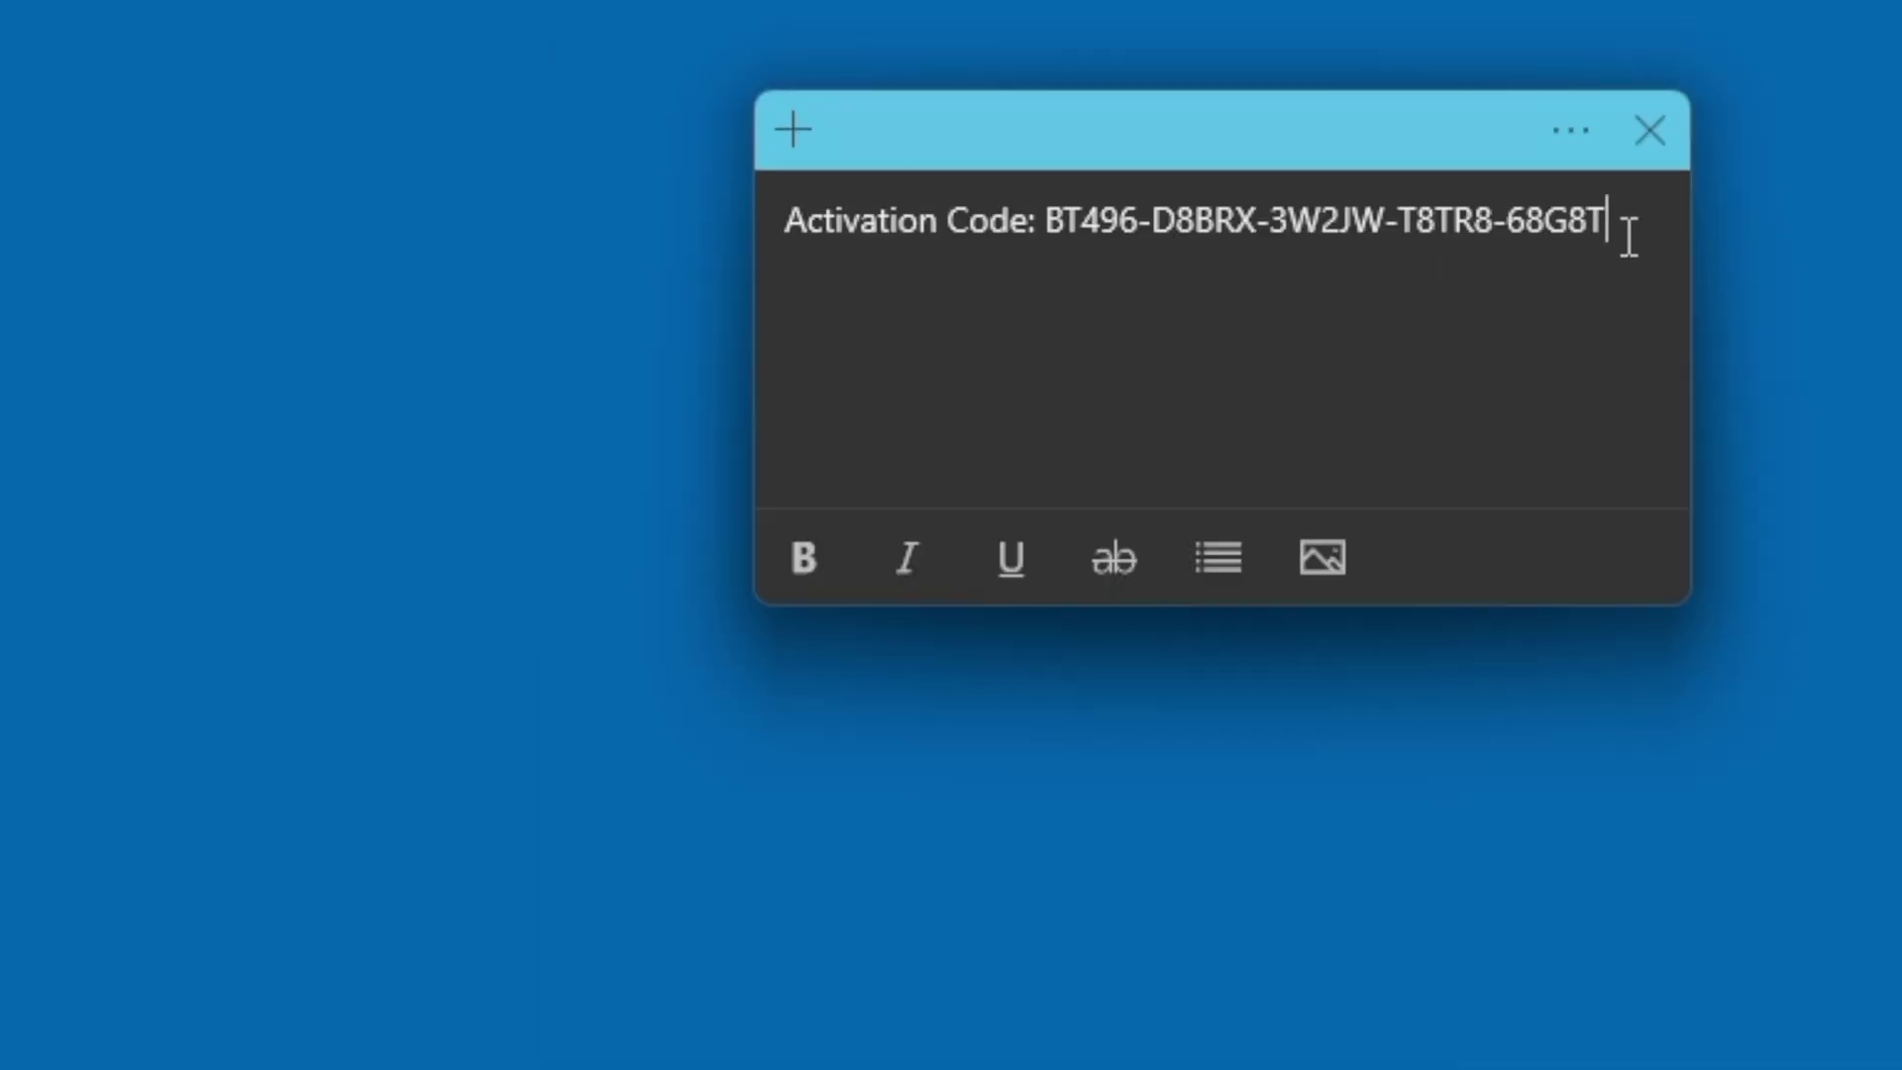
Paste the returned code below the purchased code and label it 'Recovery Code'
{"action": "key", "text": "Return"}
{"action": "key", "text": "Return"}
{"action": "right_click", "coordinate": [796, 329]}
{"action": "left_click", "coordinate": [921, 533]}
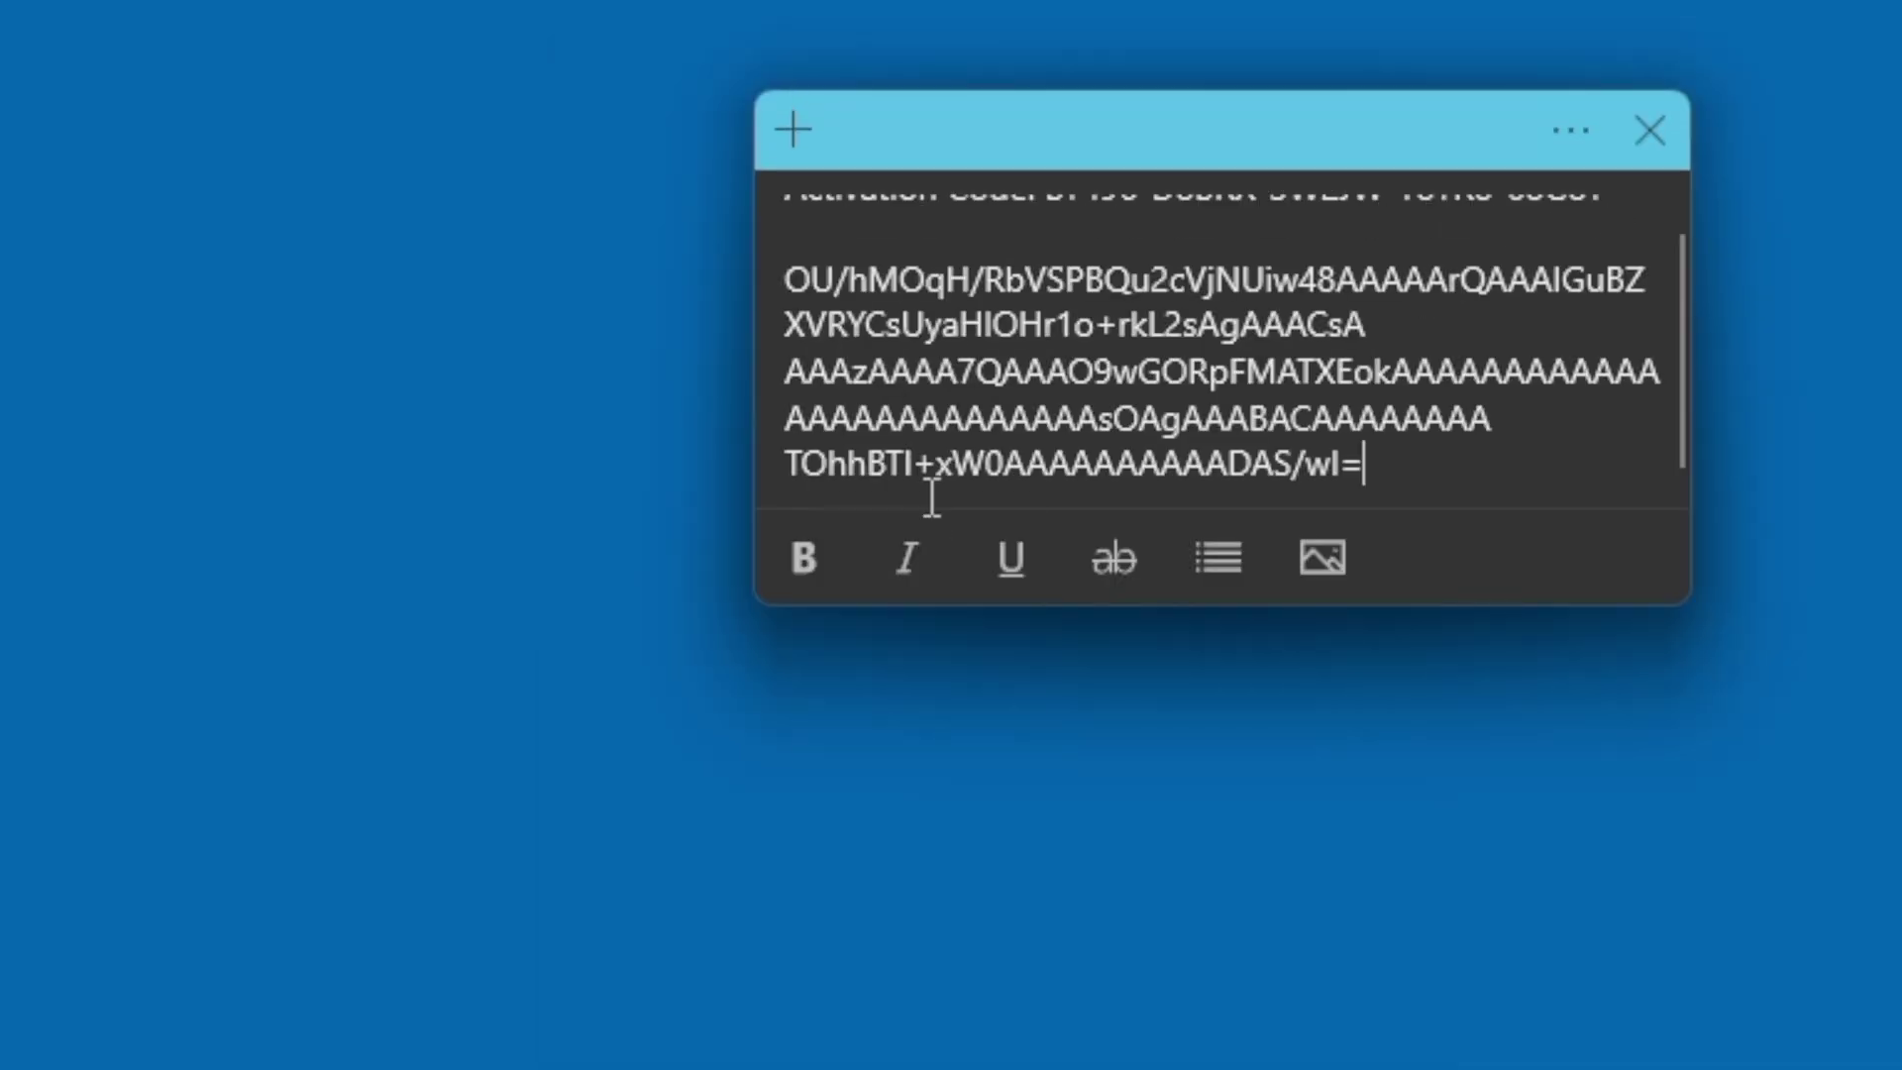
{"action": "scroll", "coordinate": [931, 426], "scroll_direction": "up", "scroll_amount": 1}
{"action": "left_click", "coordinate": [949, 260]}
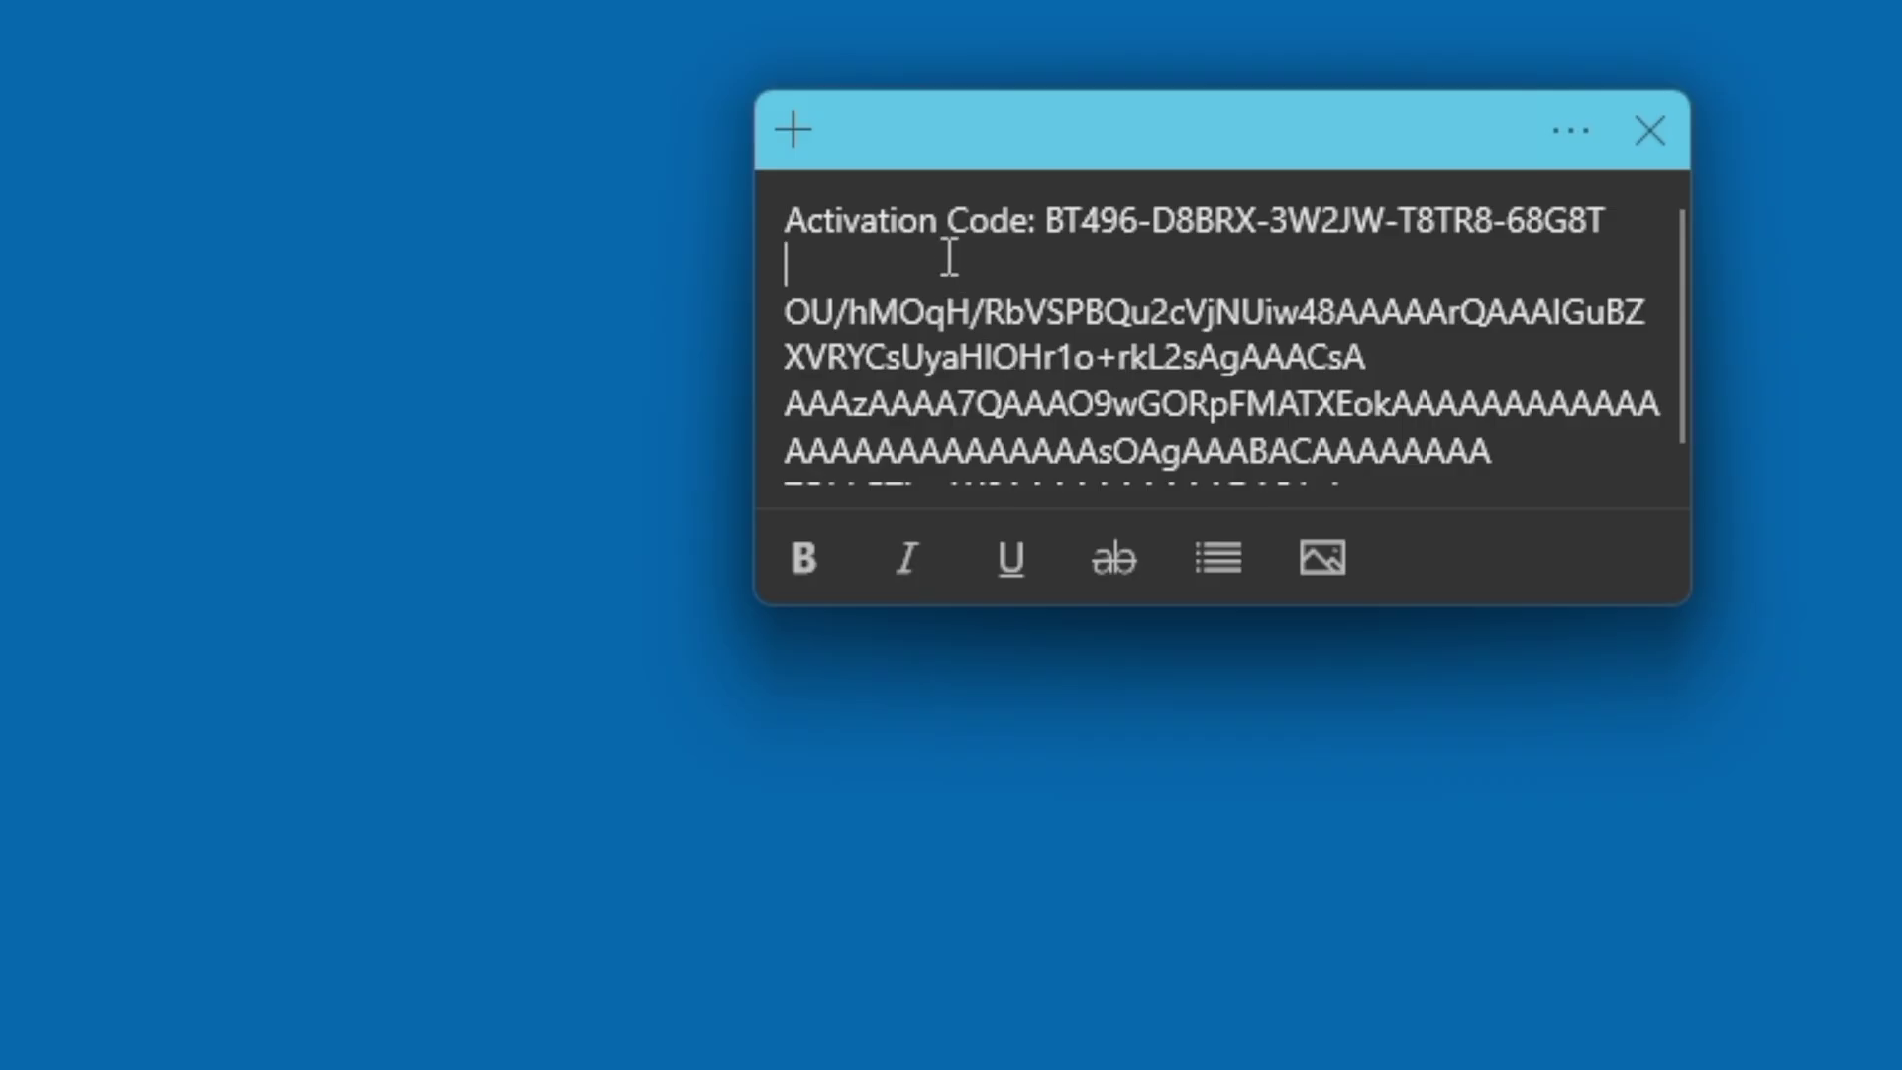
{"action": "key", "text": "Return"}
{"action": "type", "text": "R"}
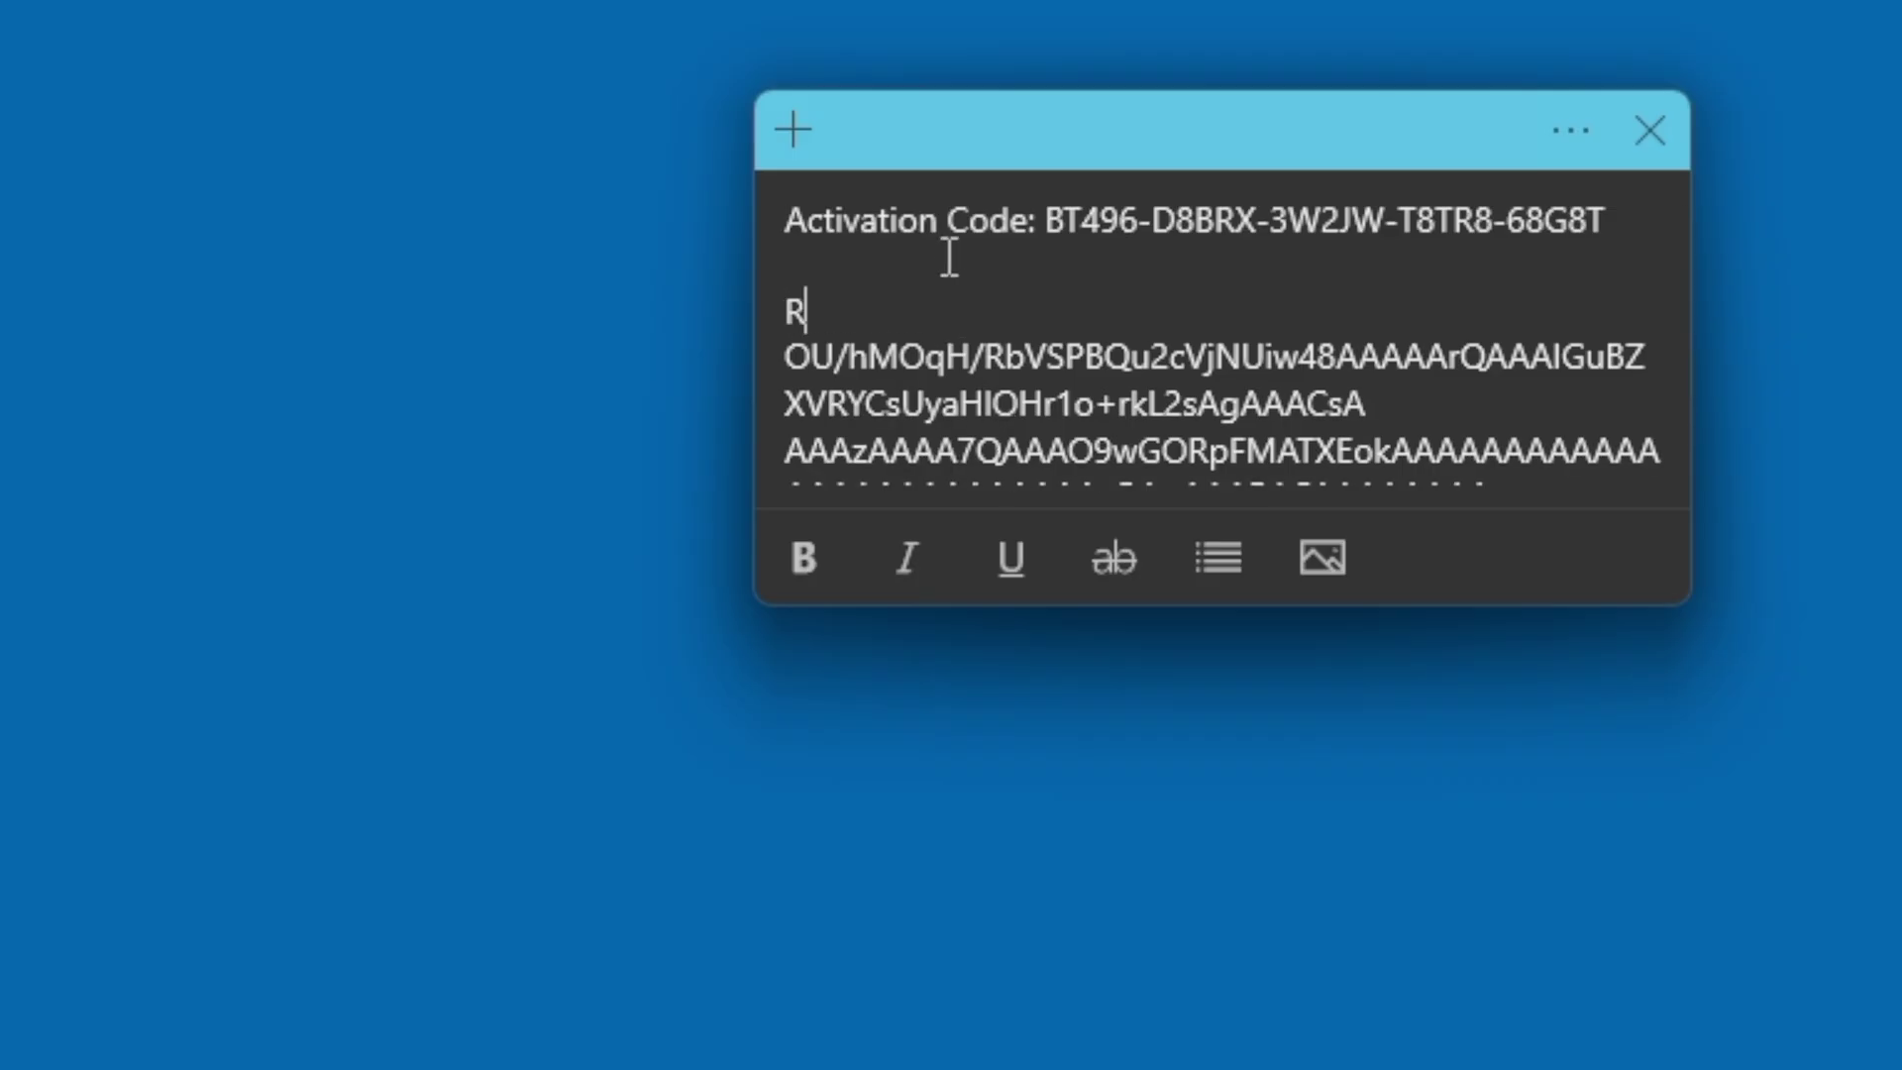
{"action": "type", "text": "ecovery Code"}
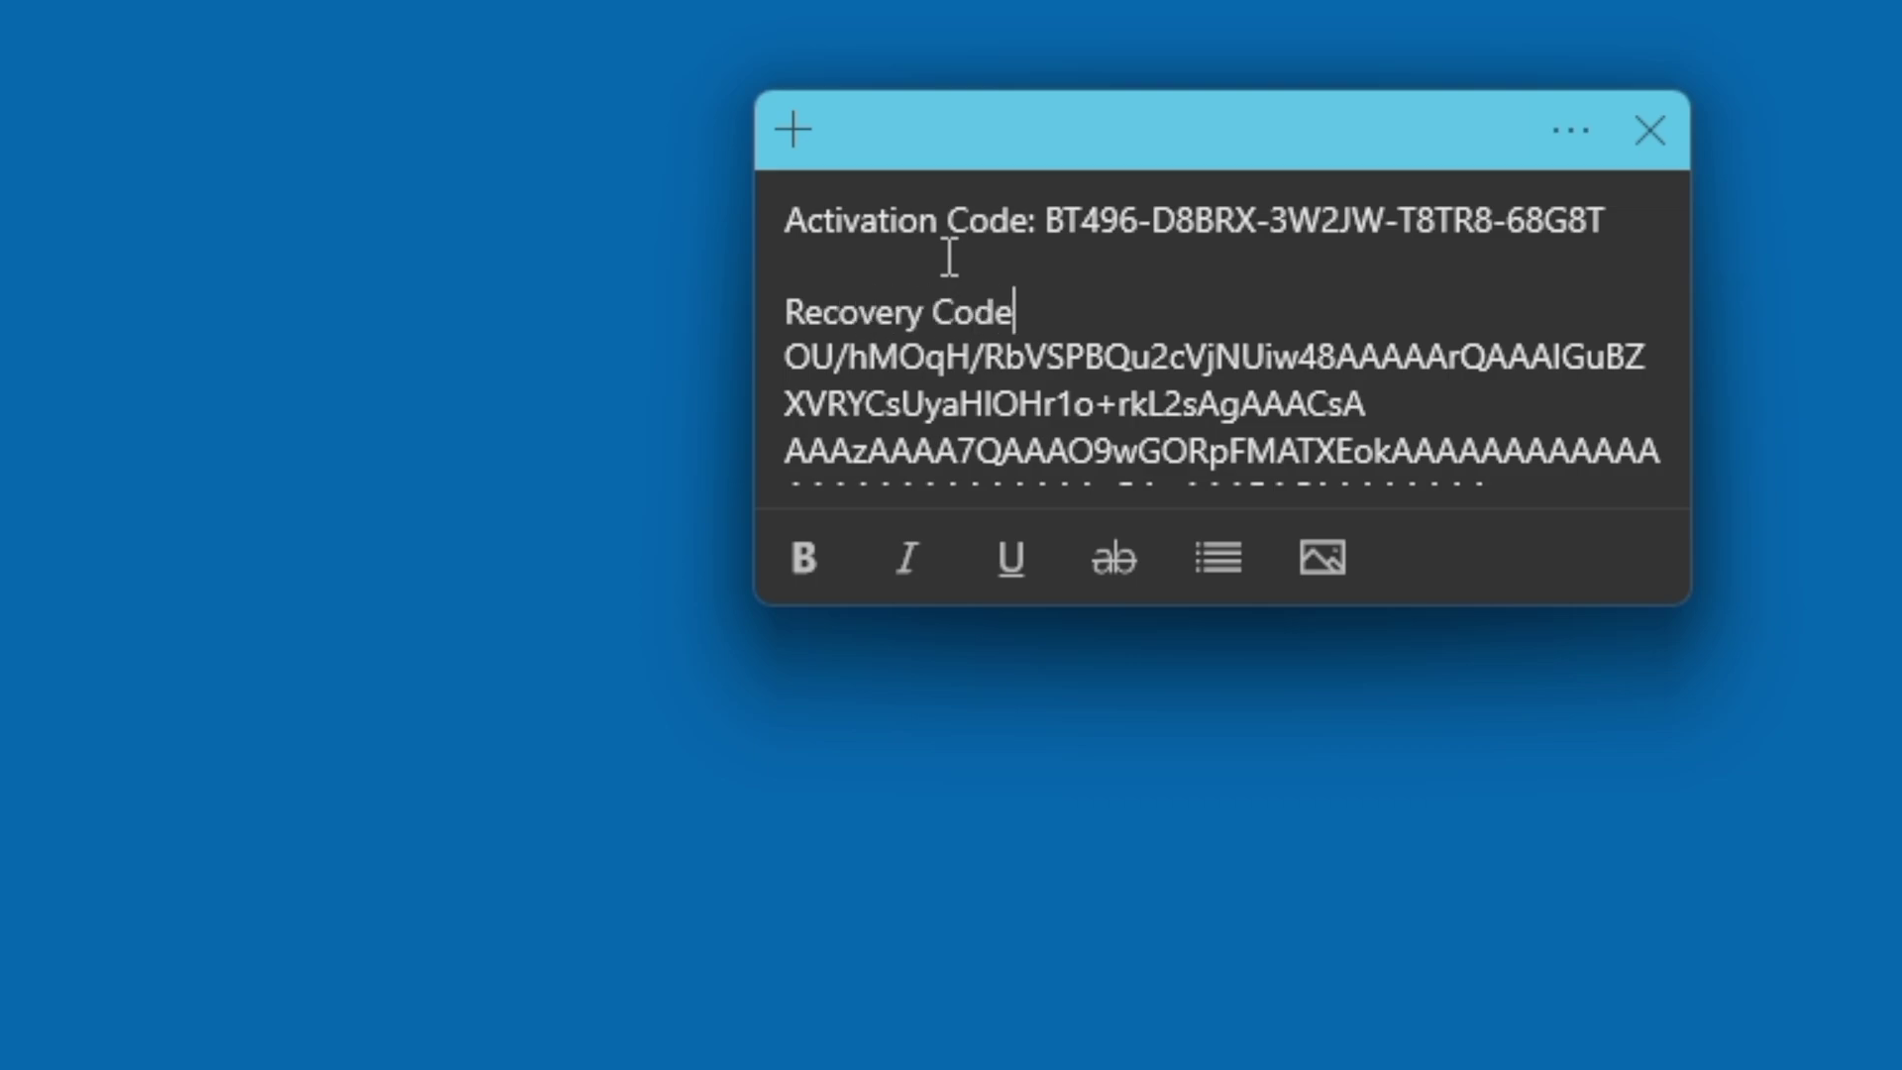